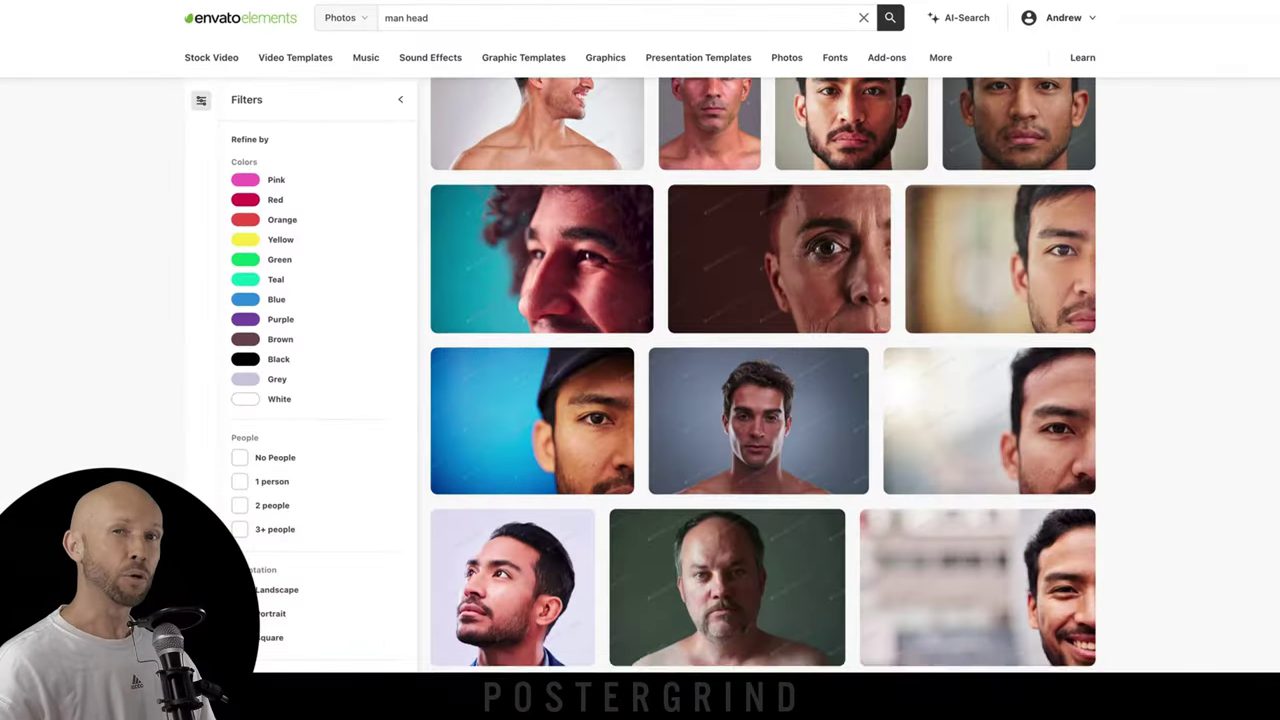
Step: Scroll the Man Head photo results down to the man in a white T-shirt with folded arms
scroll(760, 375, "down", 10)
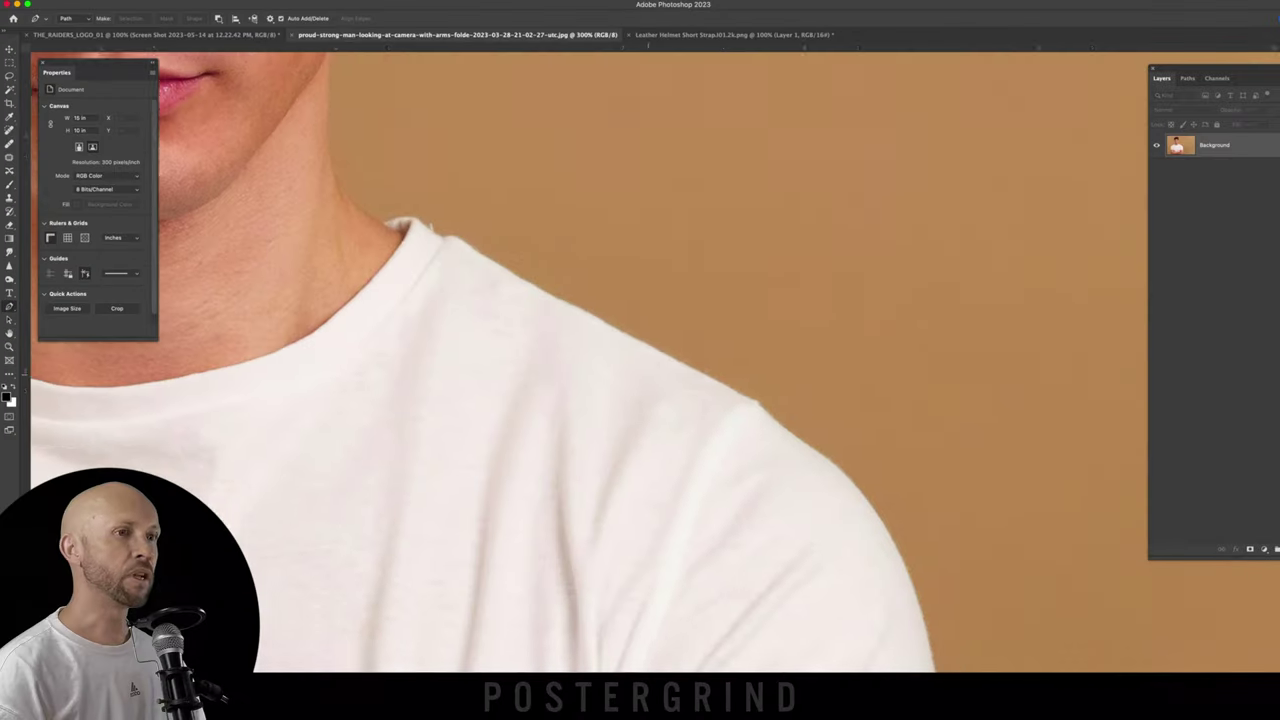
Step: Scroll the Raiders document to check the cut-out face over the blue helmet sketch
scroll(650, 360, "up", 10)
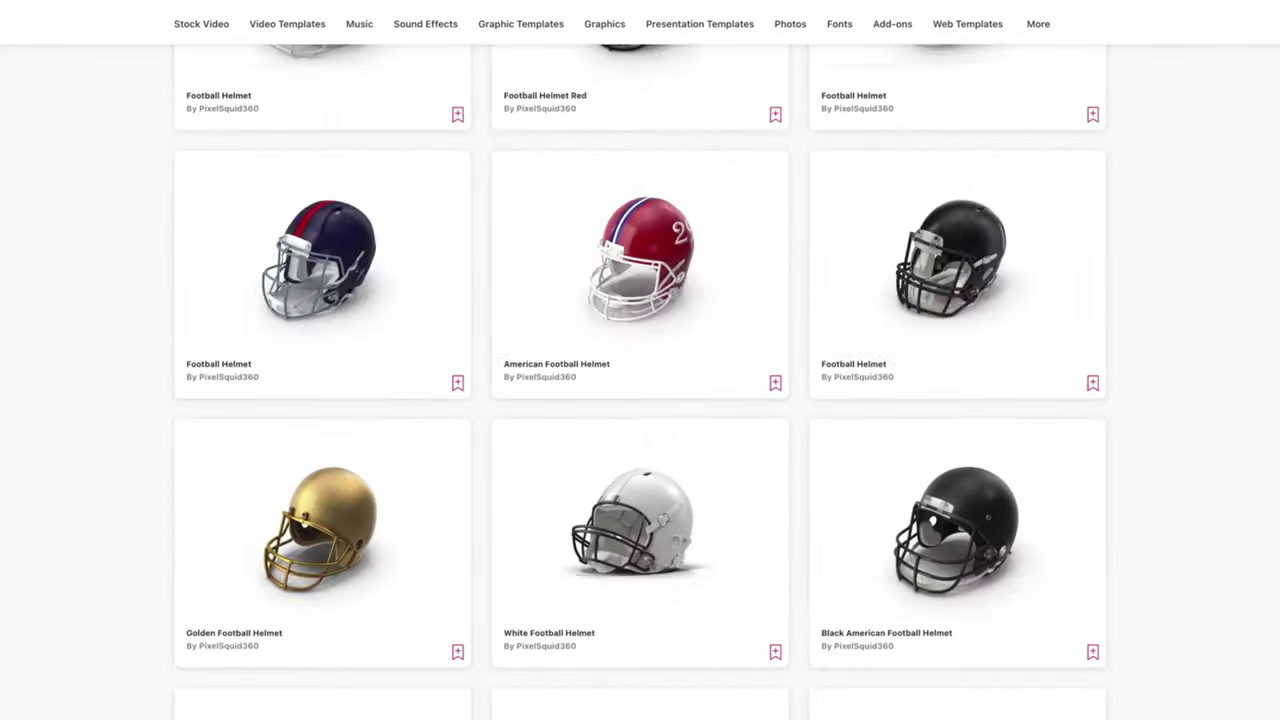
scroll(640, 380, "down", 10)
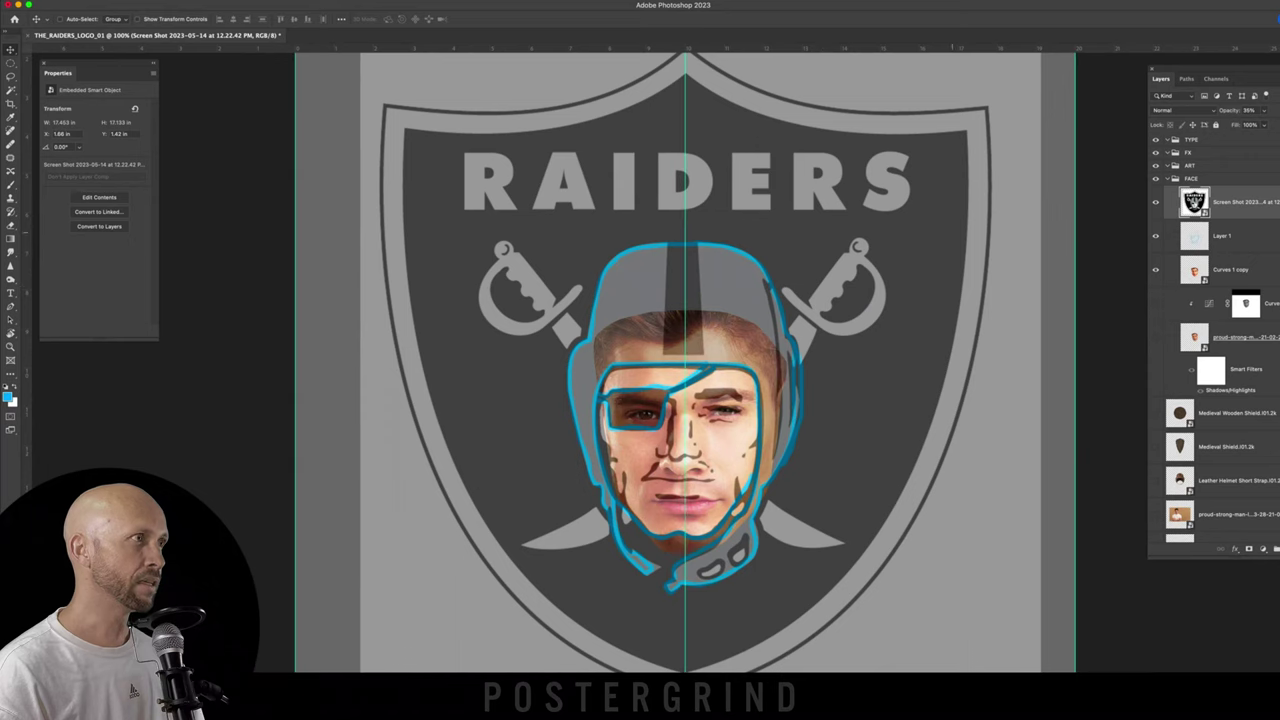
Step: Shift the face up in the helmet sketch, copy part to its own layer and warp it
left_click_drag(720, 381, 718, 362)
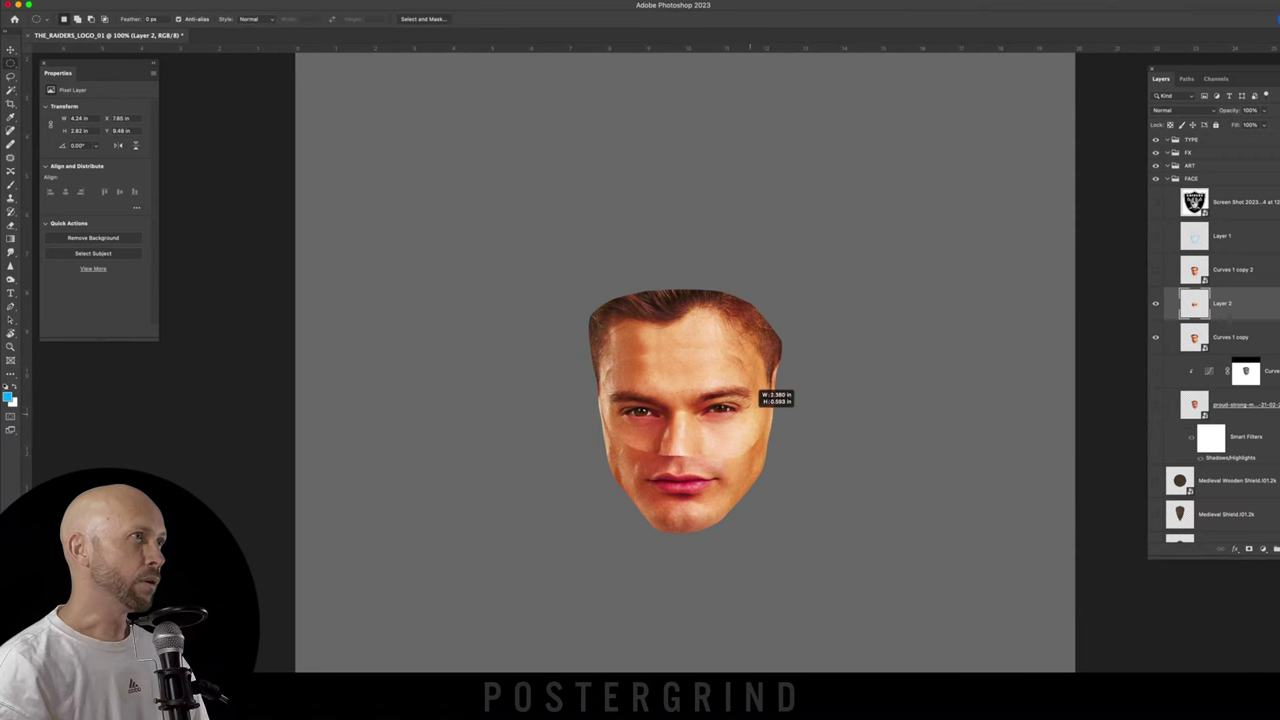
key("ctrl+j")
key("ctrl+t")
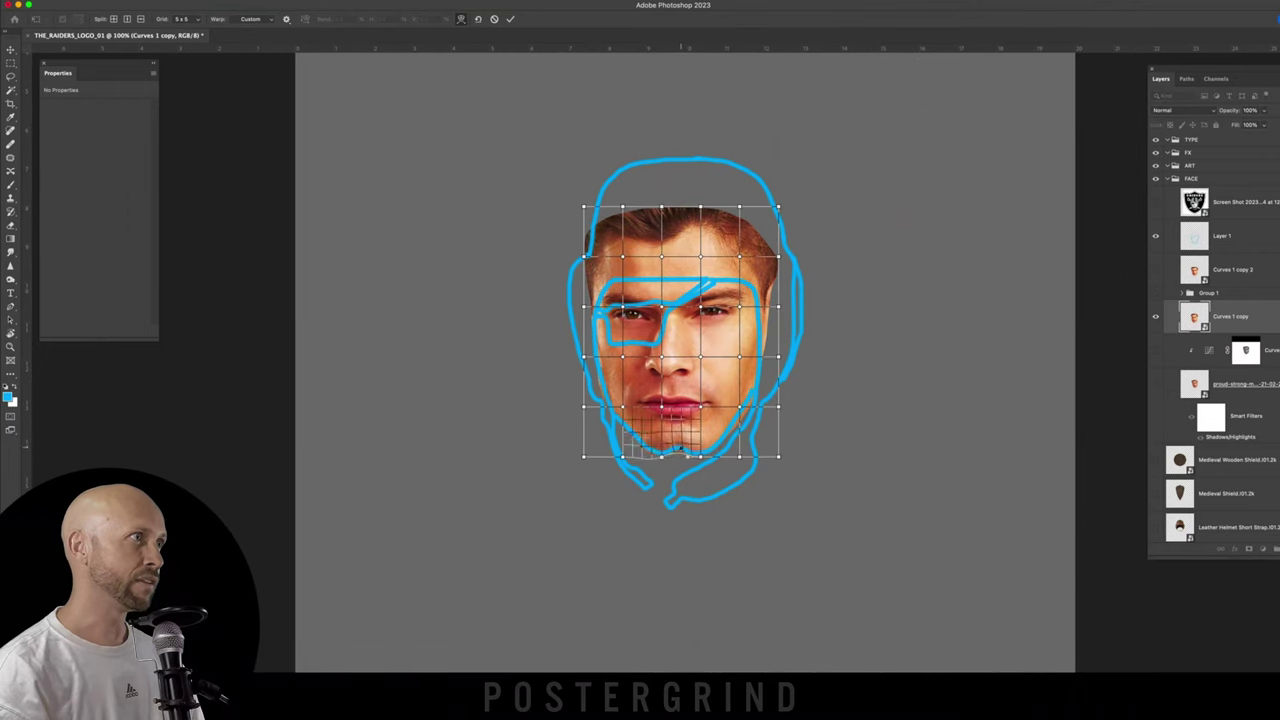
key("Return")
Step: Duplicate the face layer with a mask, adjust its layer options, and begin warping it to the helmet
key("b")
key("ctrl+j")
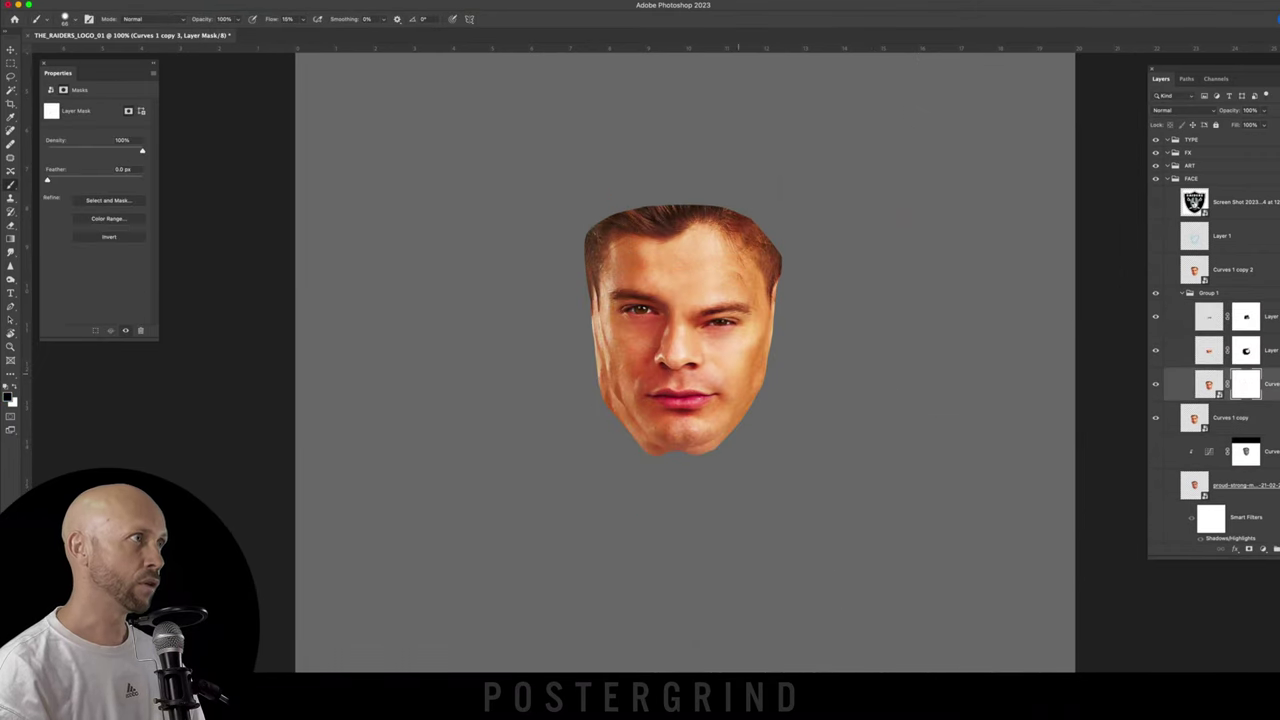
right_click(1230, 417)
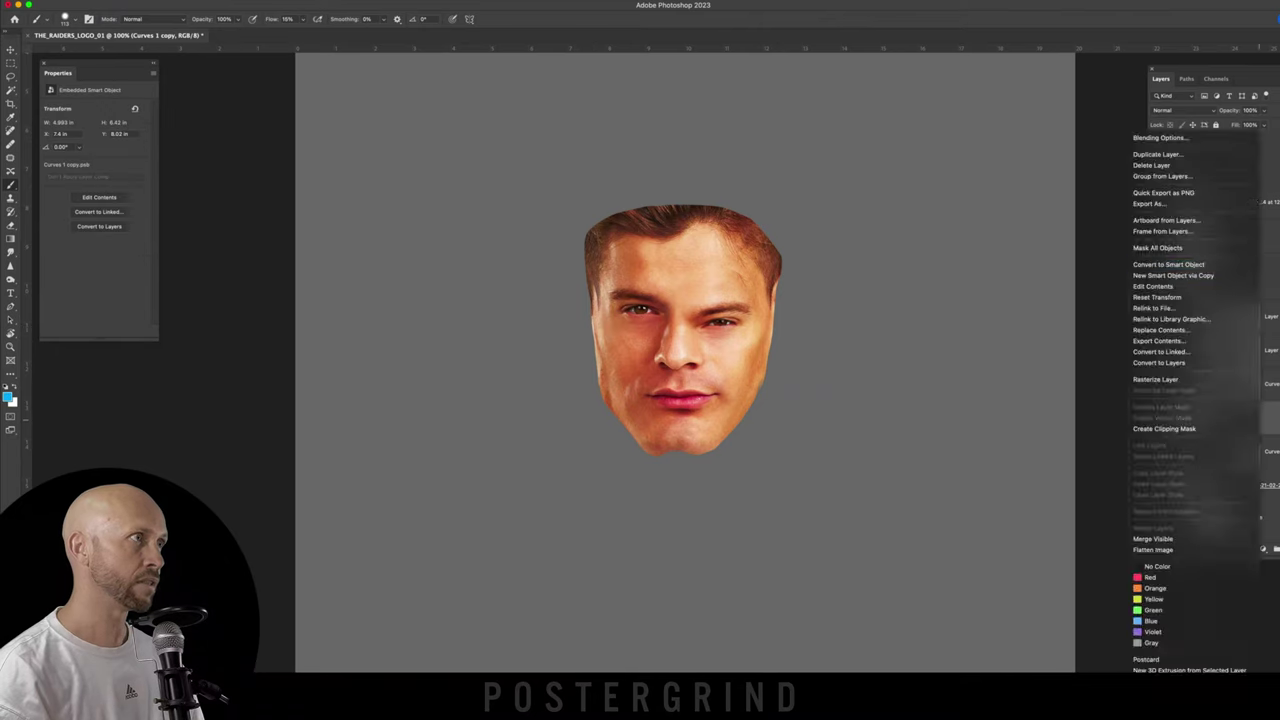
key("Escape")
left_click(1156, 201)
key("ctrl+t")
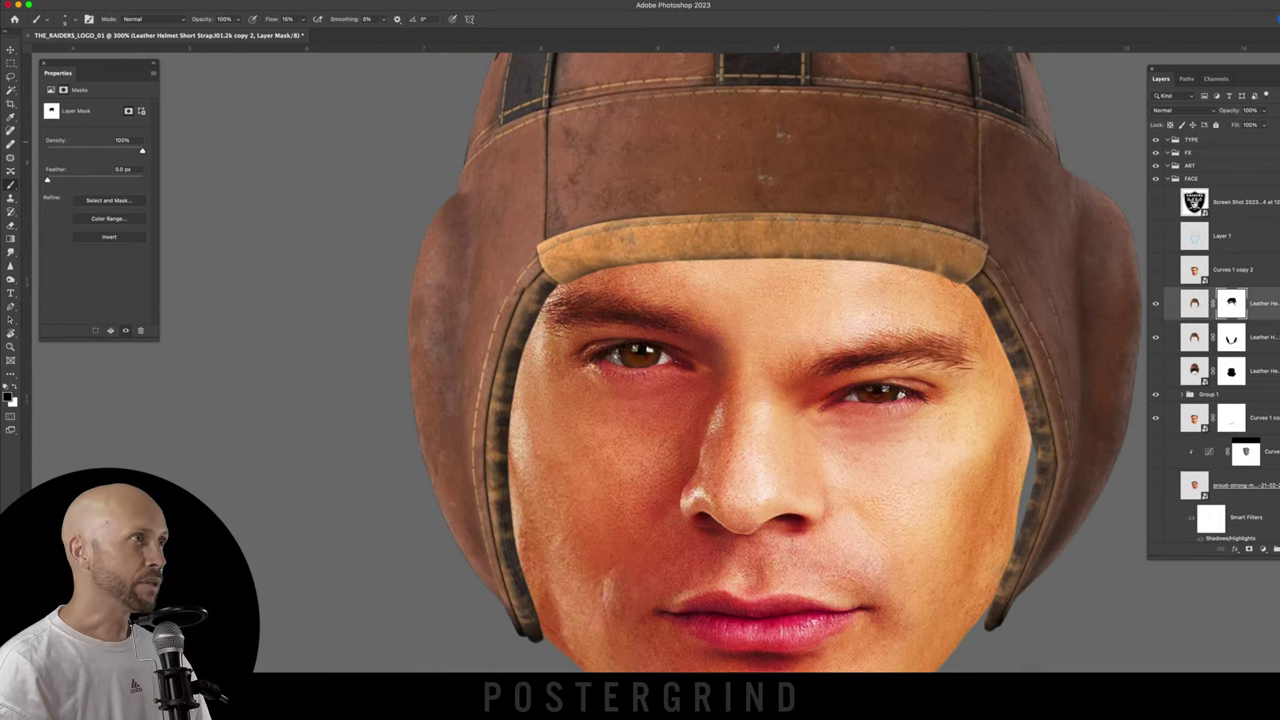
Step: Transform the helmet-and-face layer, bending its lower right to fit the logo
scroll(700, 360, "down", 3)
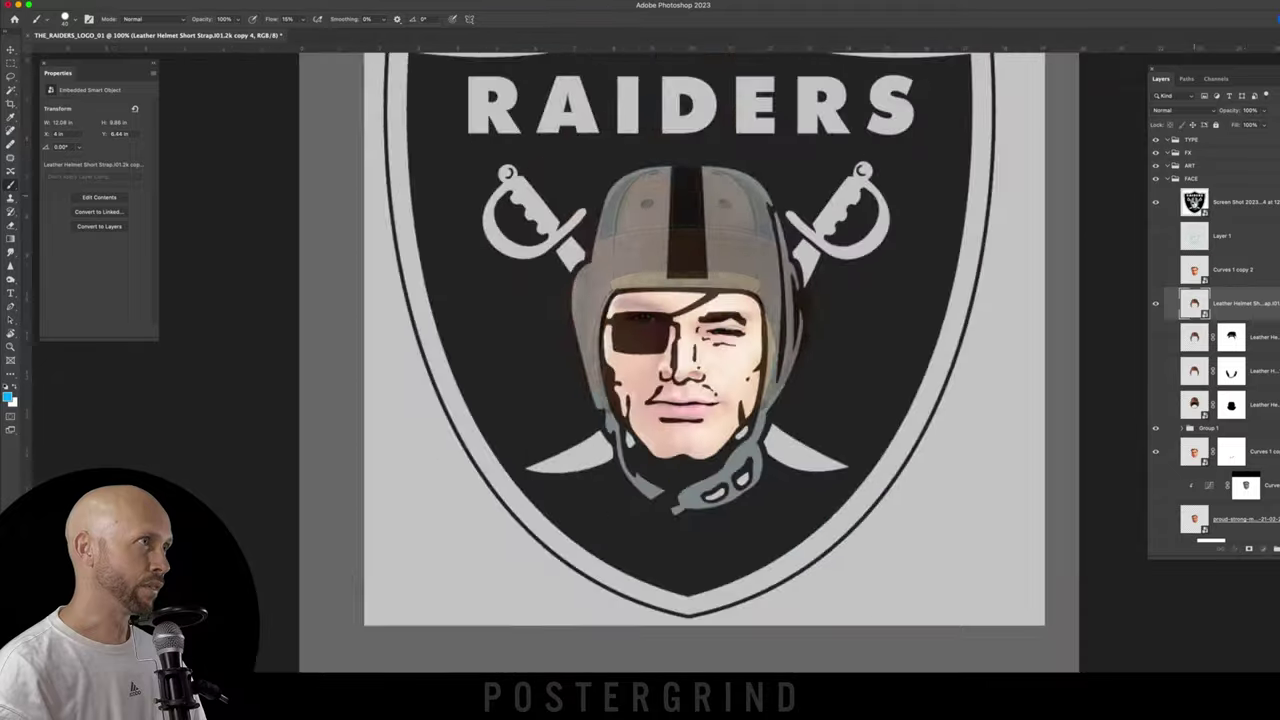
key("super+t")
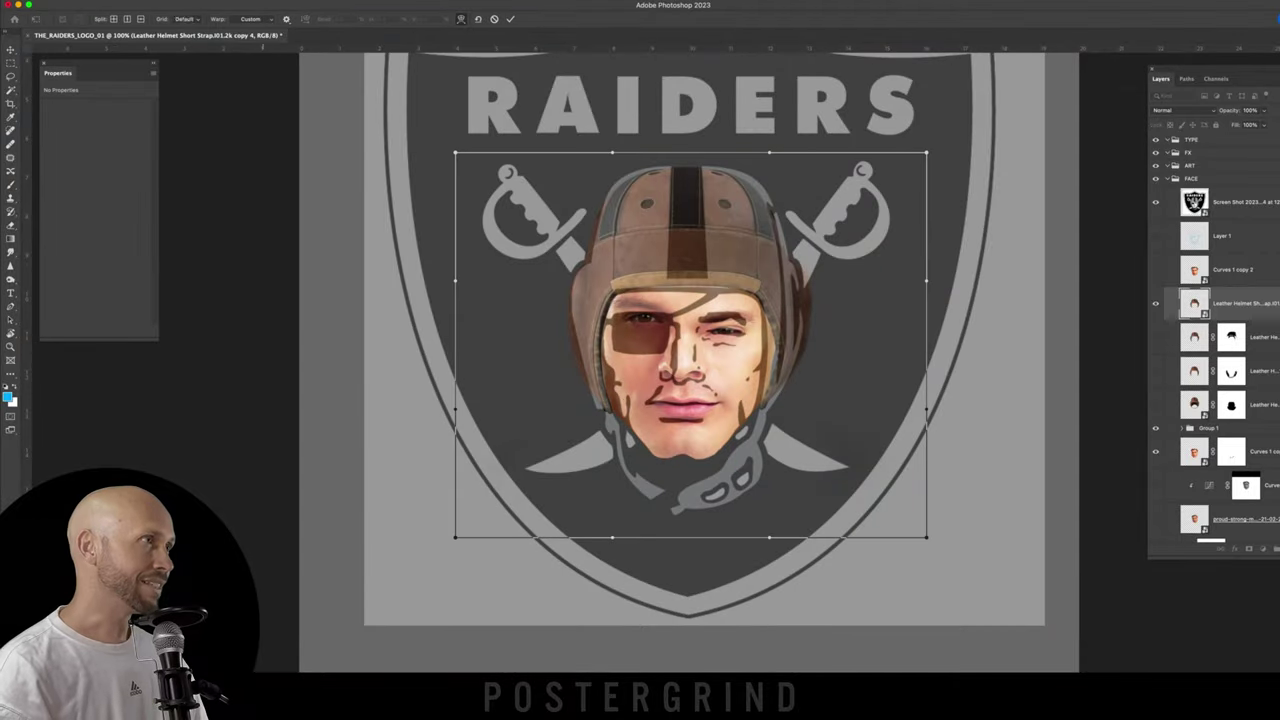
left_click_drag(808, 400, 797, 400)
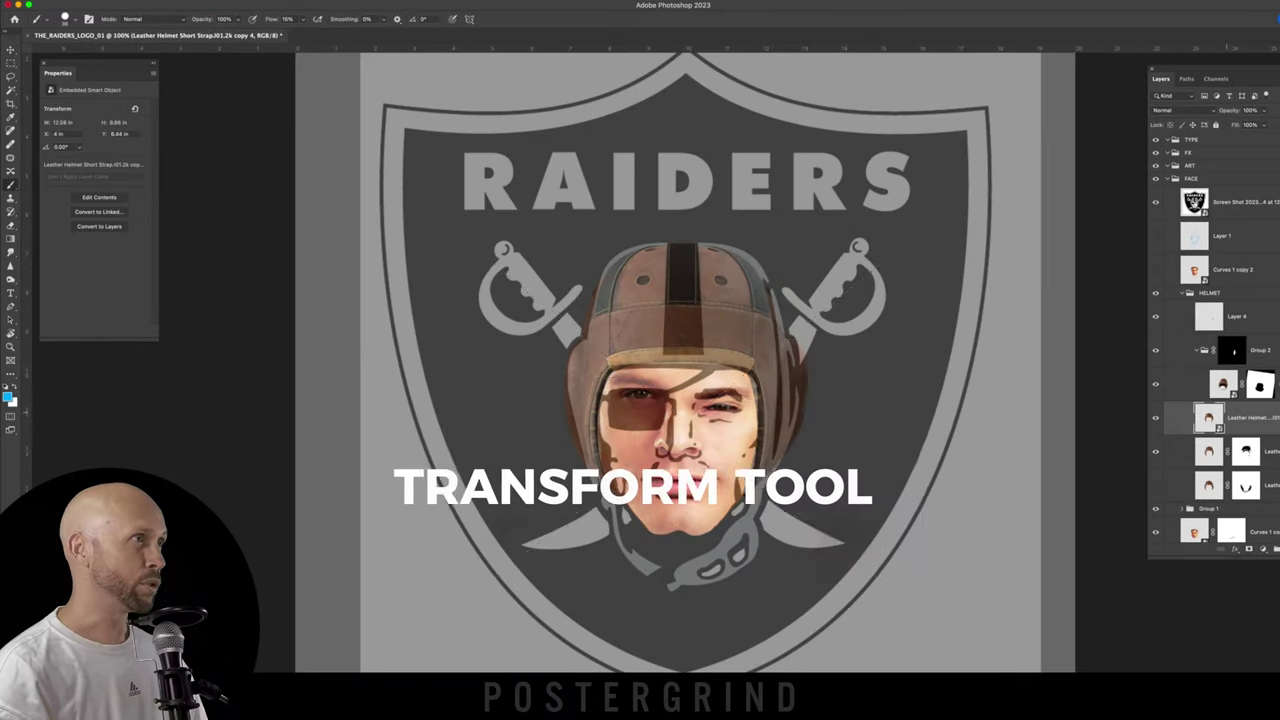
Step: Warp the helmet copy layer to match the Raiders logo's helmet outline
key("super+t")
right_click(760, 258)
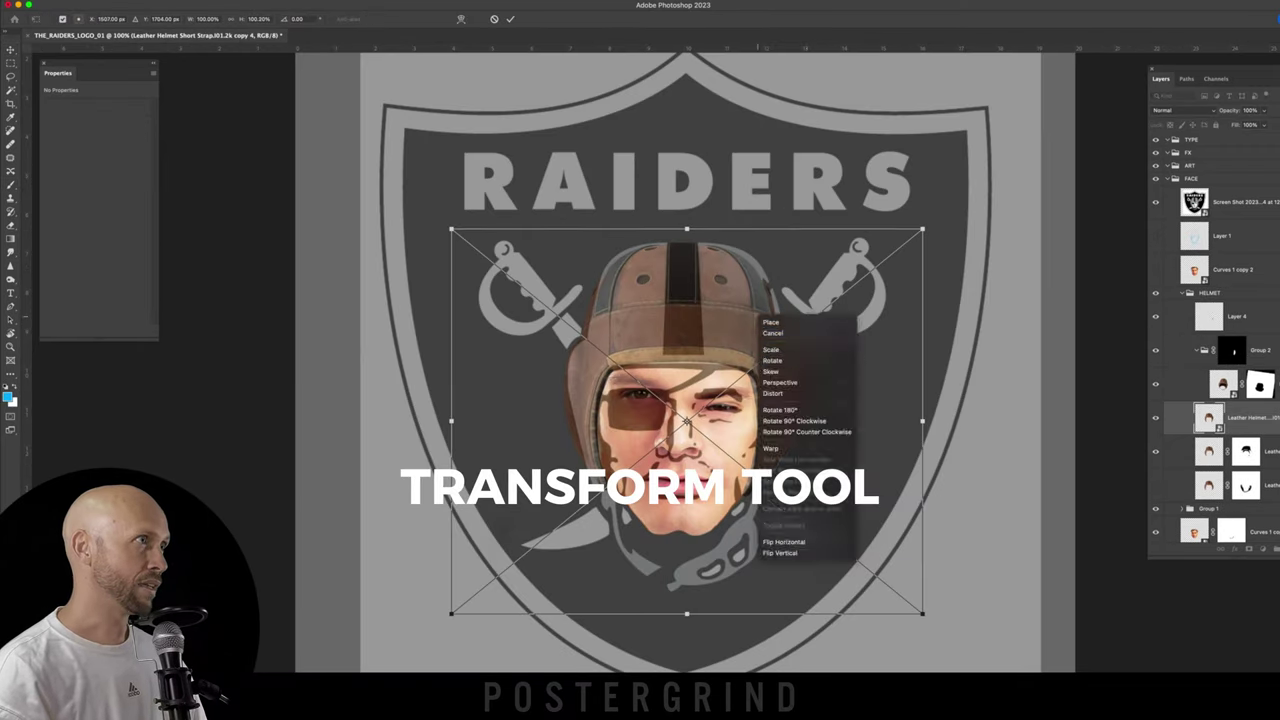
left_click(775, 350)
left_click_drag(808, 226, 760, 250)
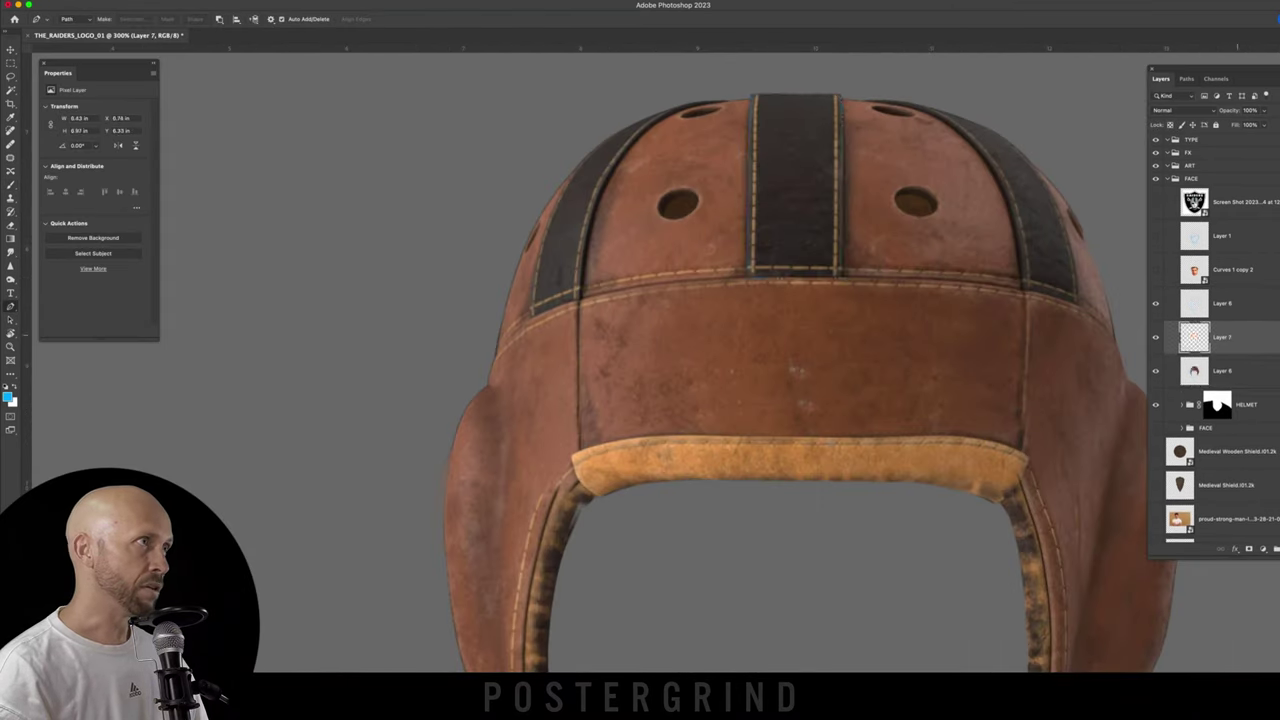
Step: Move the copied dark stripe piece down the helmet front to the brim and mask it
key("v")
left_click_drag(810, 300, 810, 308)
key("Return")
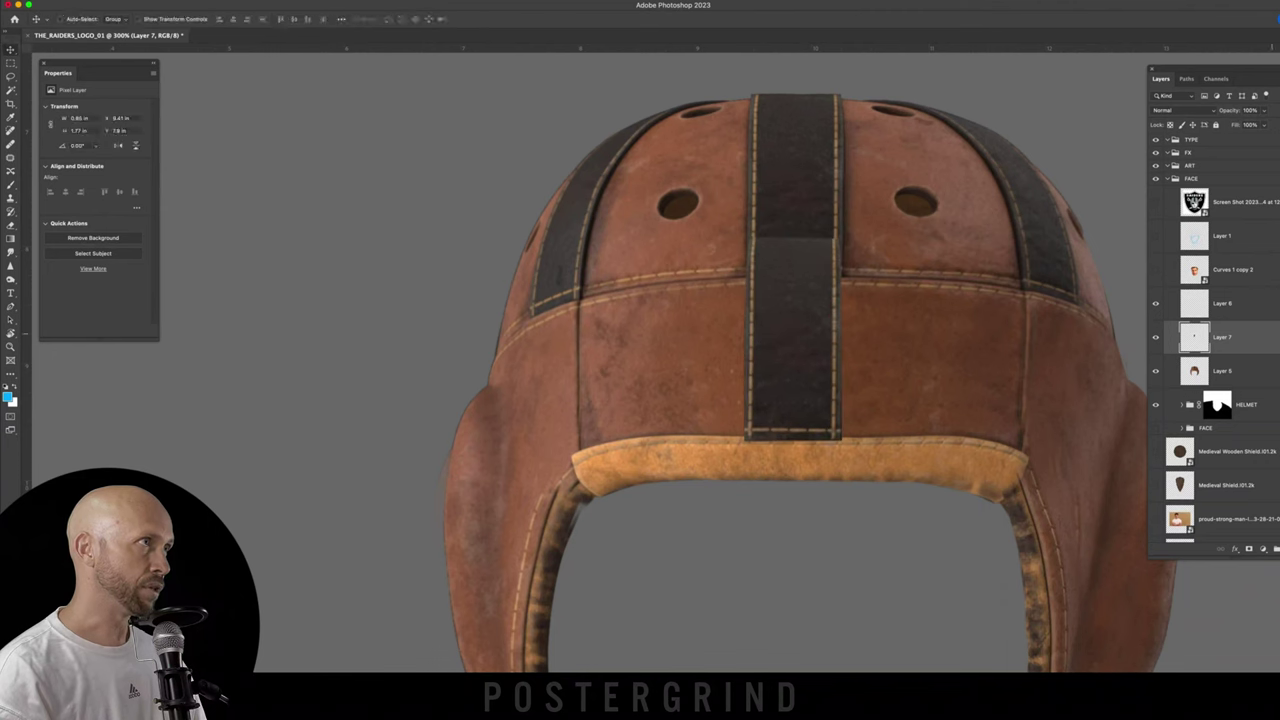
key("b")
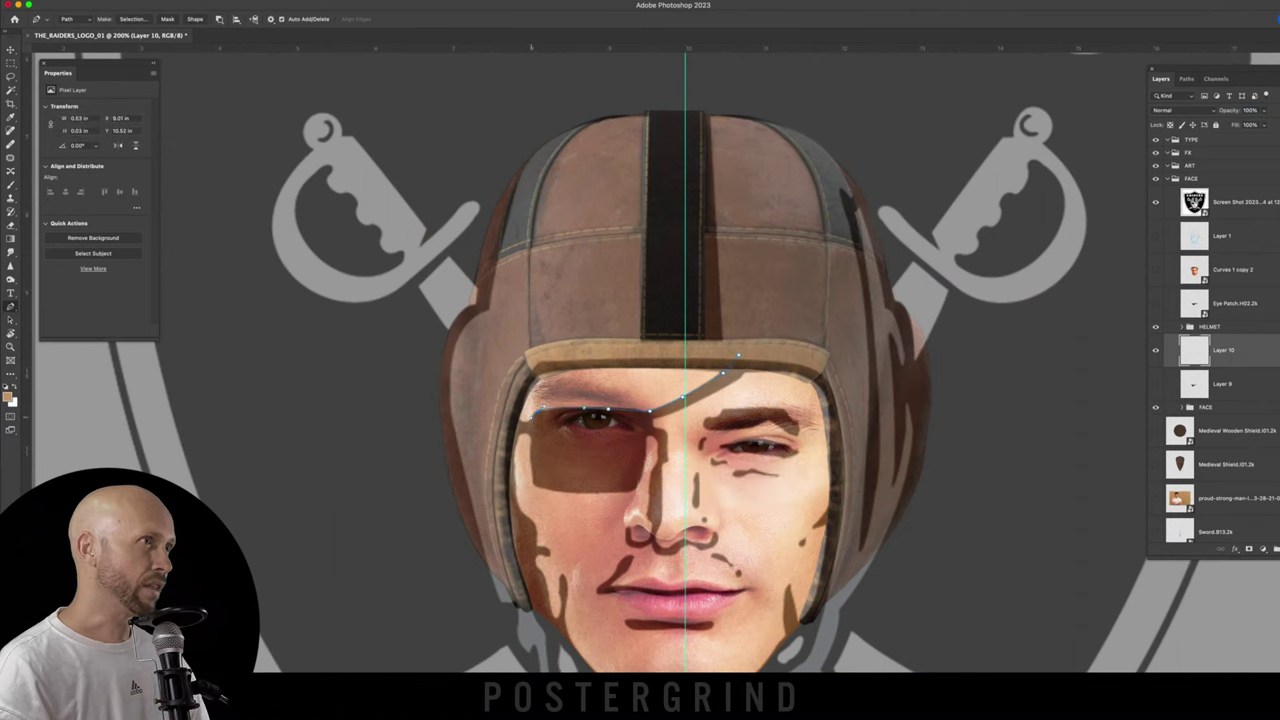
Step: Select the eye area from its path, then resize and place the eye patch over the left eye
key("ctrl+Return")
key("alt+bracketleft")
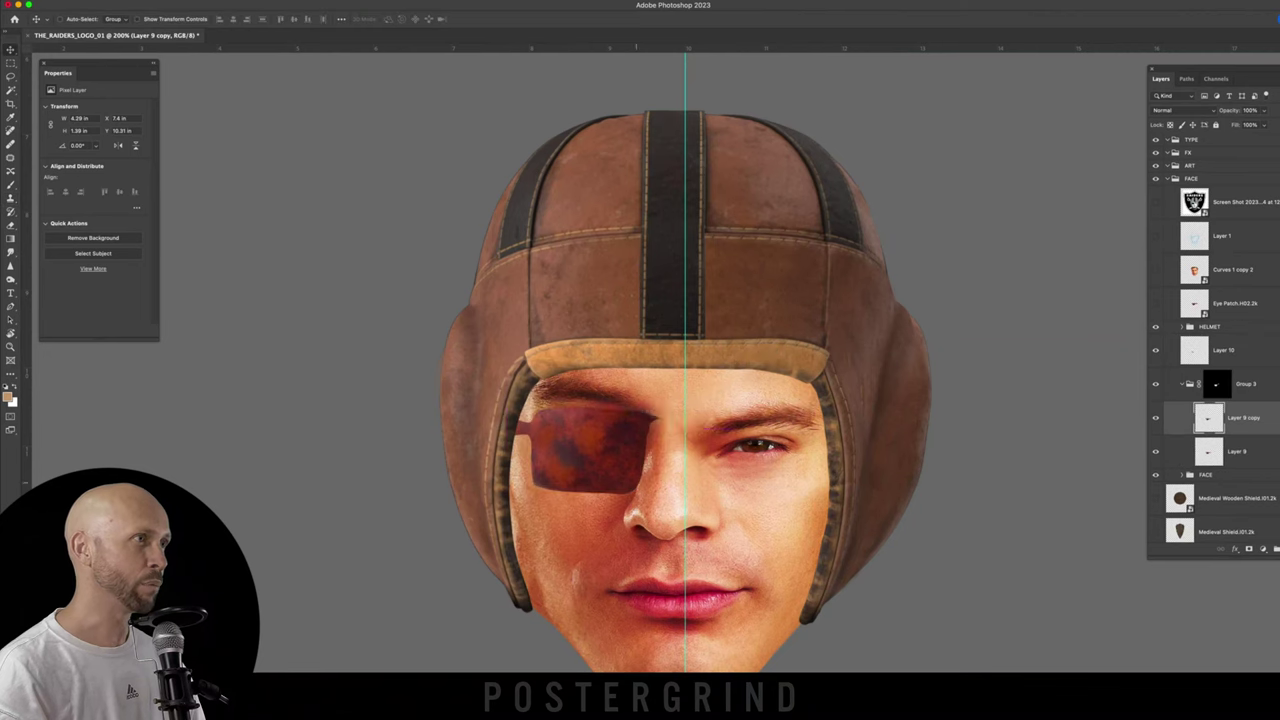
key("ctrl+t")
left_click_drag(828, 362, 705, 395)
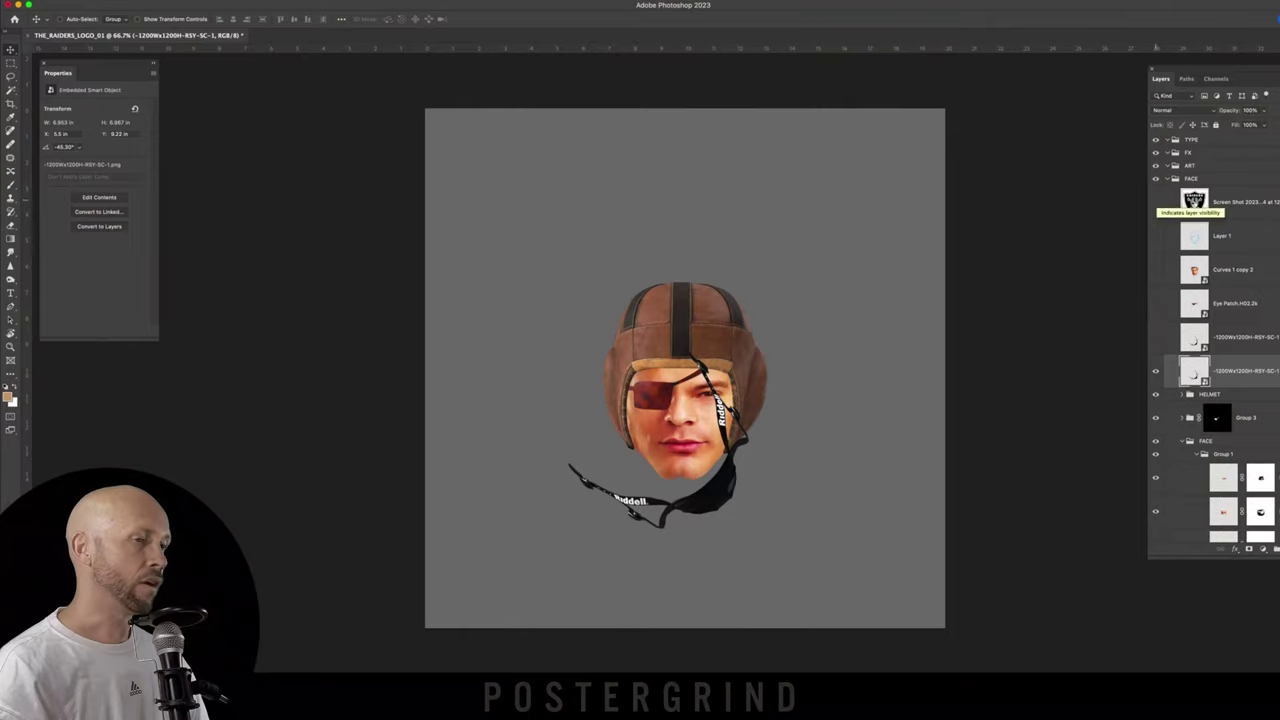
Step: Copy the chin strap to a new layer, rotate it under the chin, hide the logo, and group it
scroll(640, 360, "up", 5)
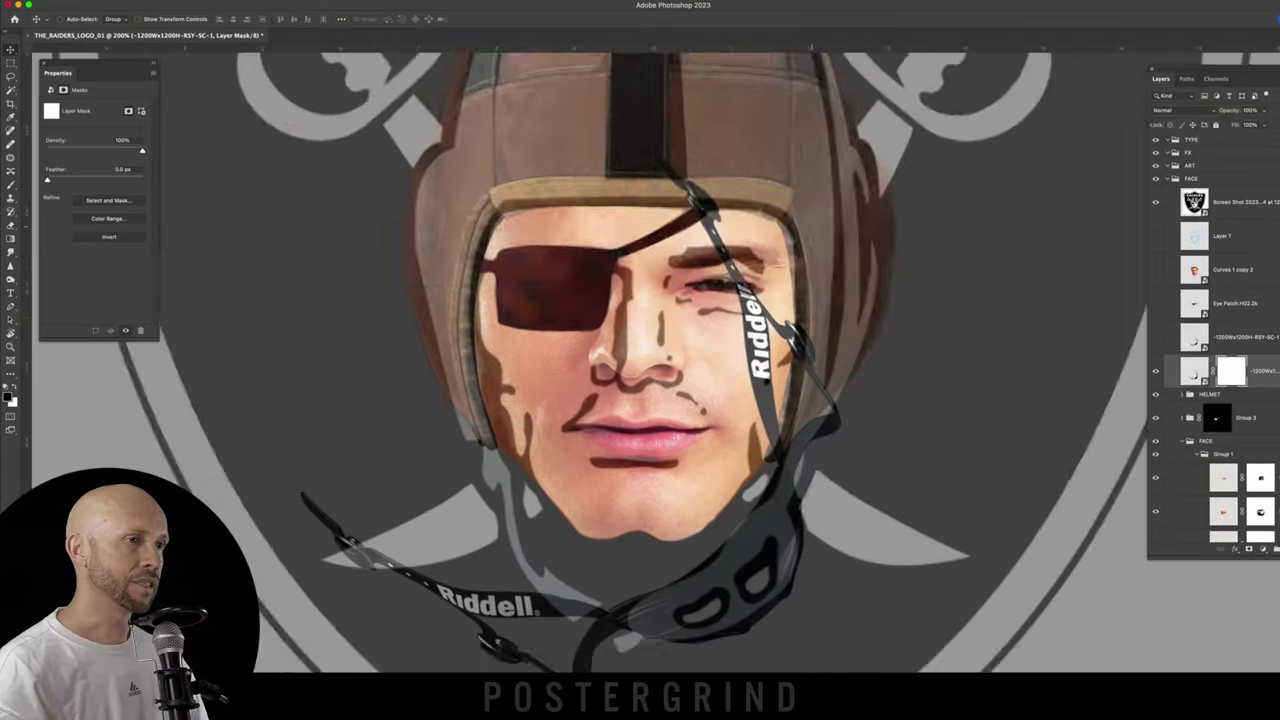
key("super+Return")
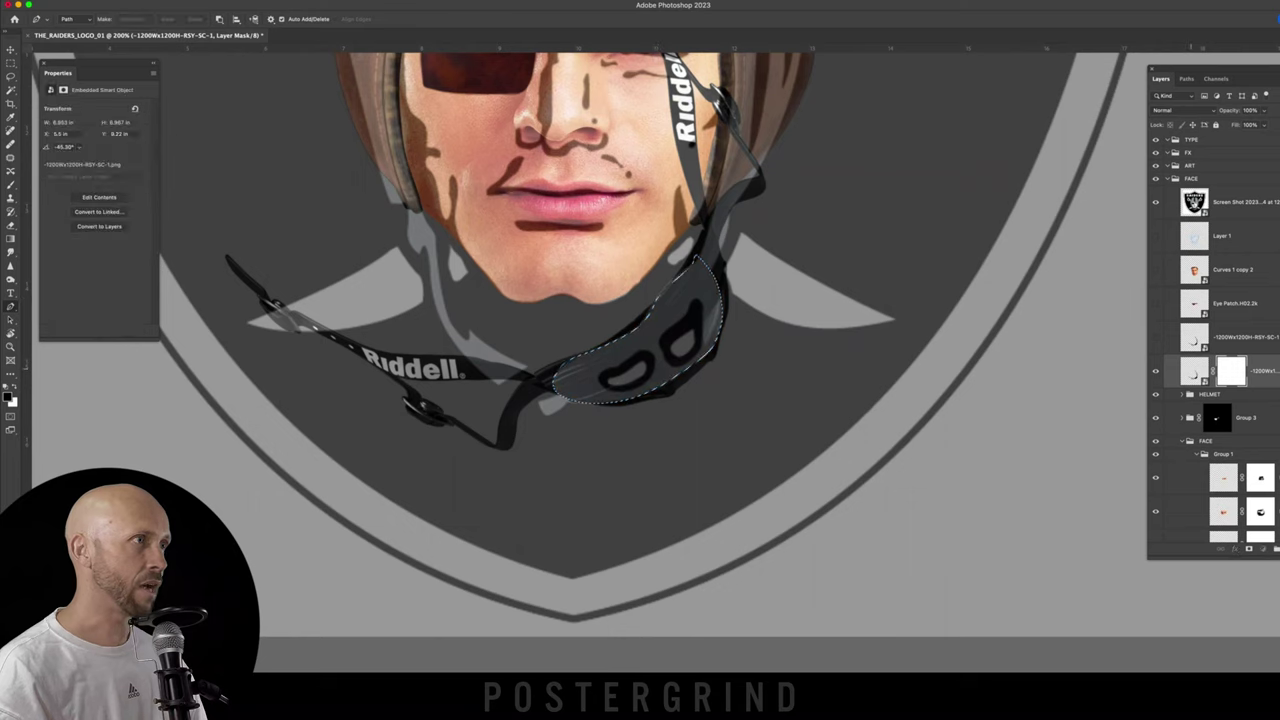
key("super+j")
key("super+minus")
key("super+t")
left_click_drag(762, 248, 755, 265)
key("Return")
left_click(1221, 549)
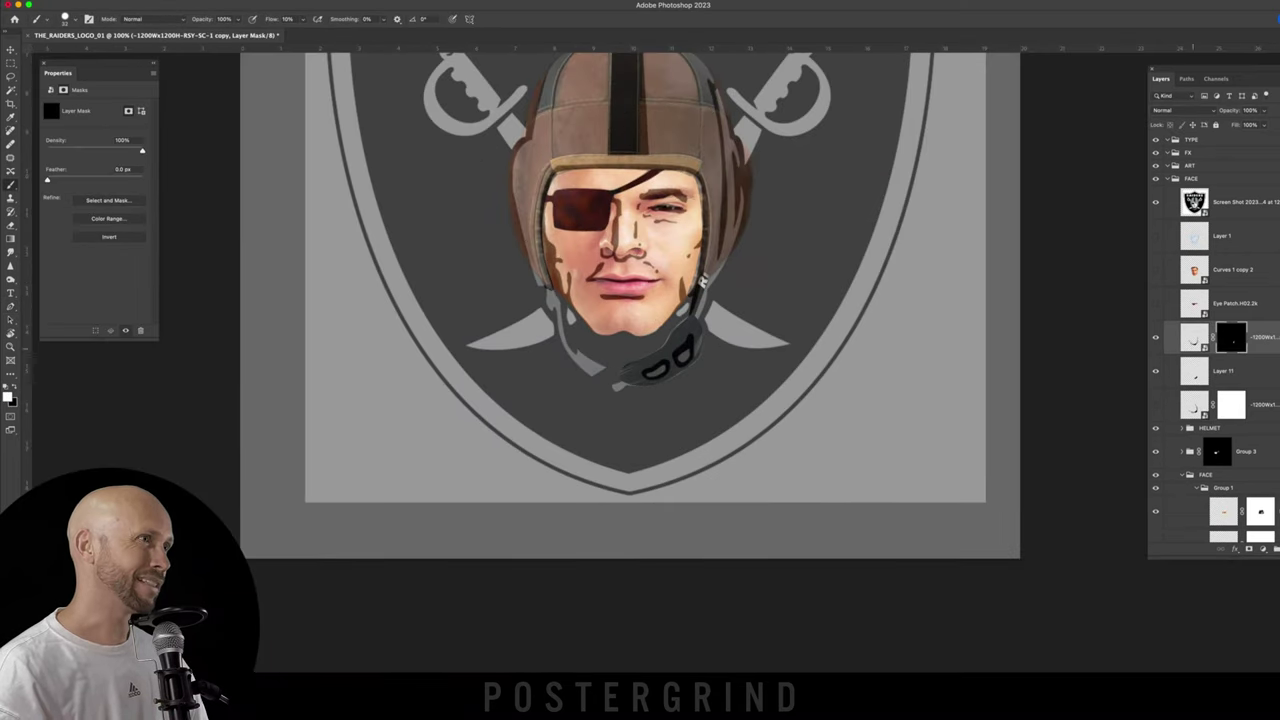
left_click(1156, 202)
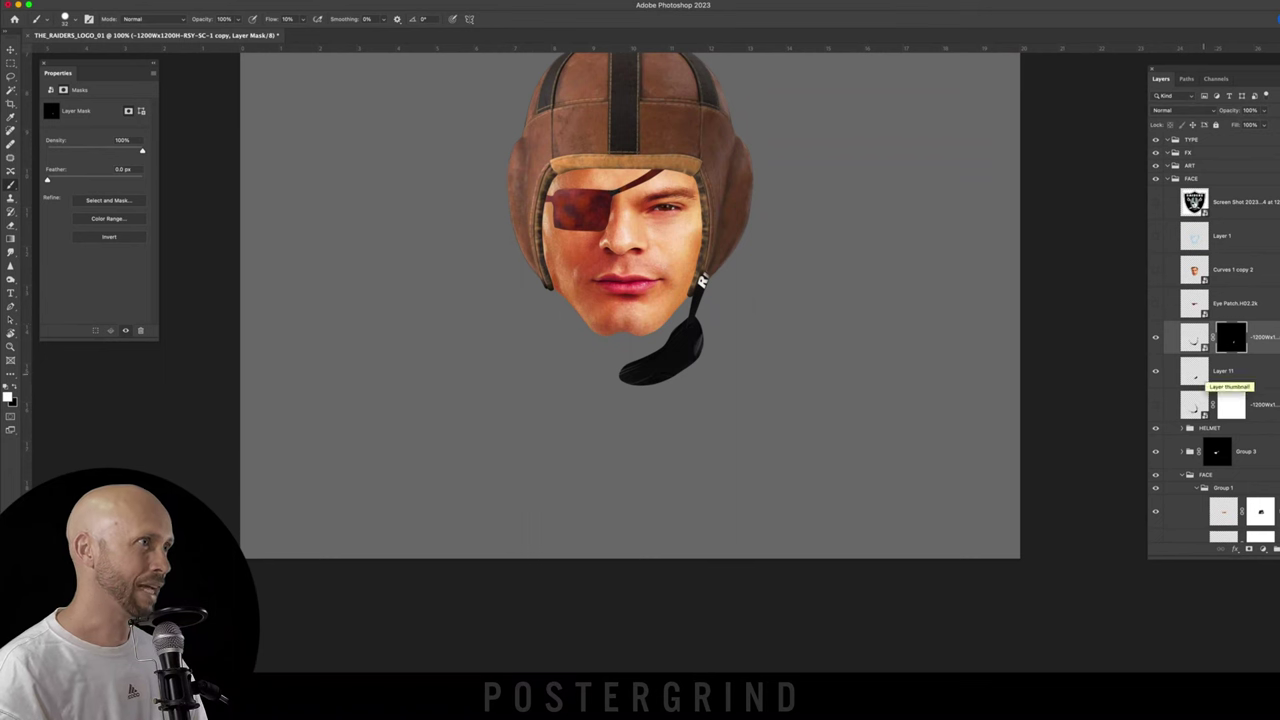
left_click(1195, 404, "shift")
key("super+g")
Step: Add a new layer, duplicate the Curves 2 copy adjustment and move it below the HELMET group
key("alt+shift+super+n")
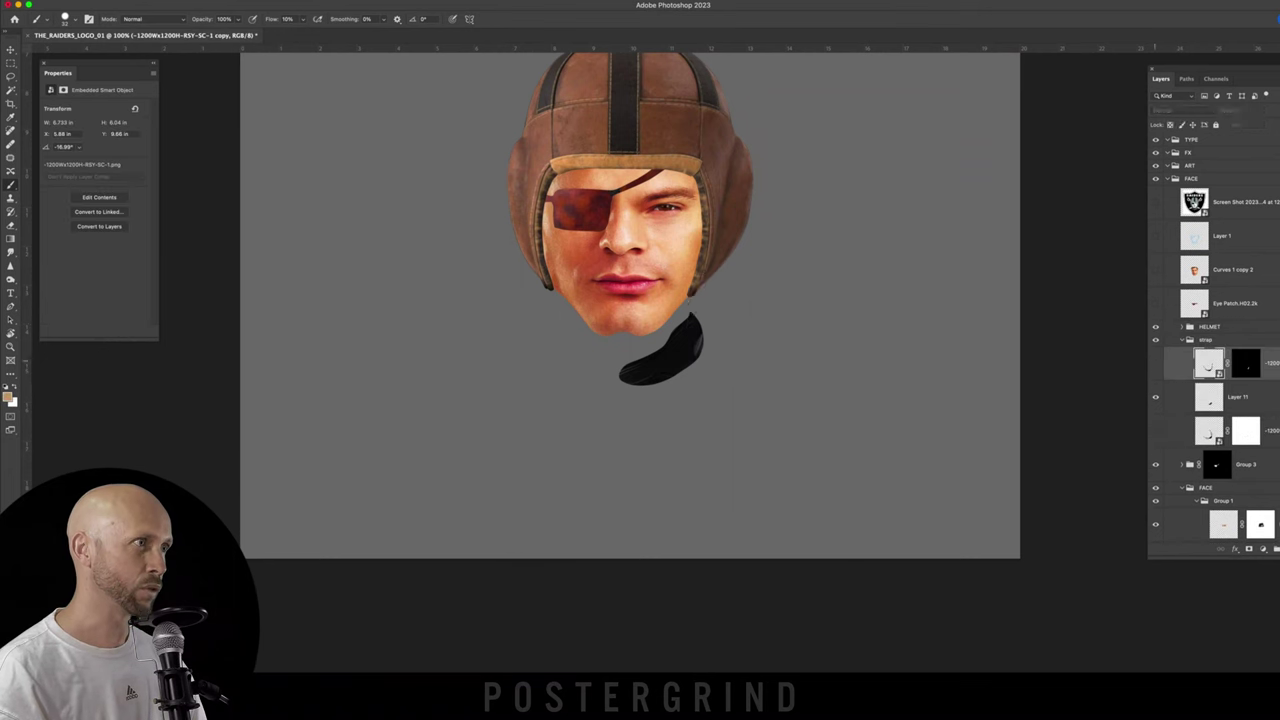
key("alt+bracketright")
key("alt+bracketright")
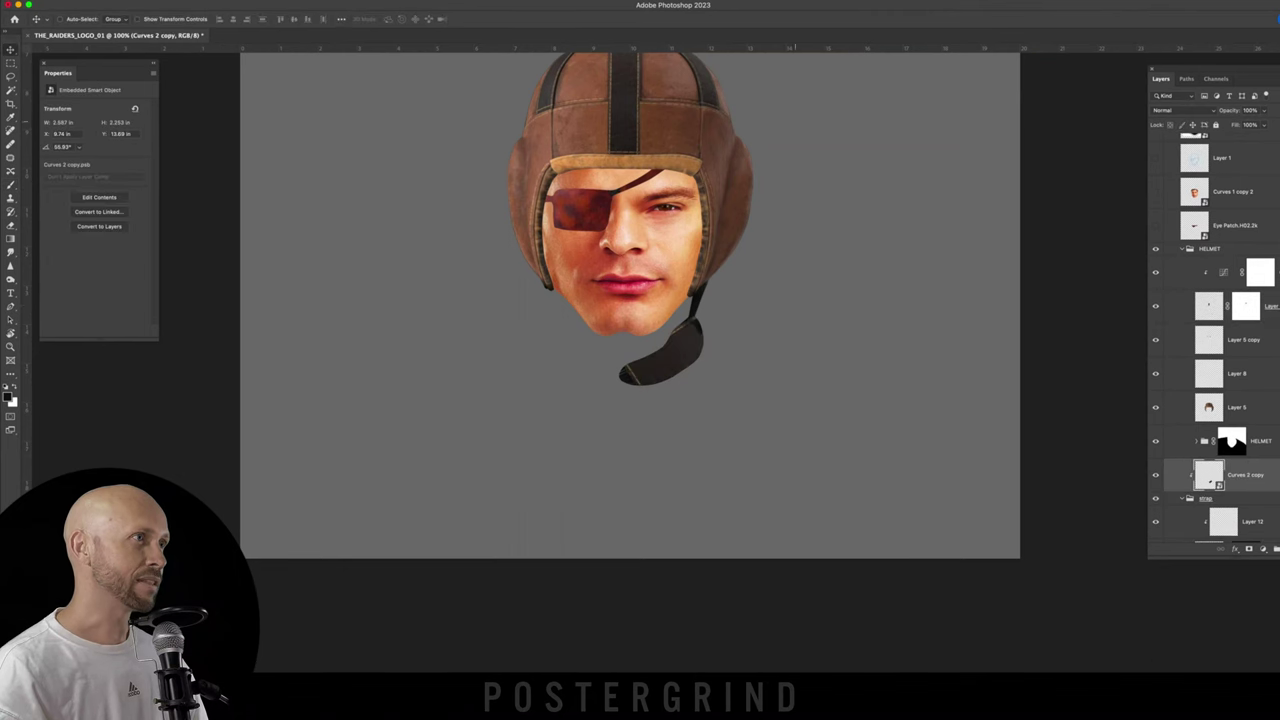
key("super+j")
key("b")
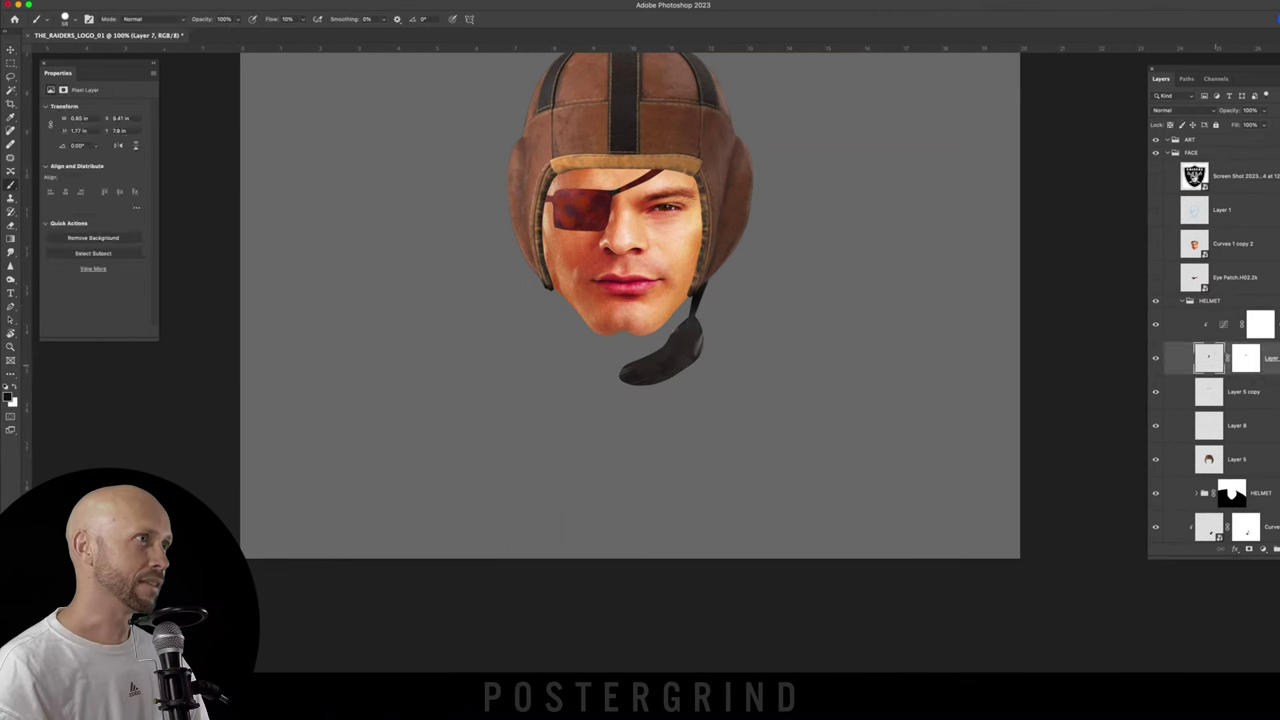
key("shift+super+bracketright")
left_click_drag(1210, 470, 1210, 432)
key("v")
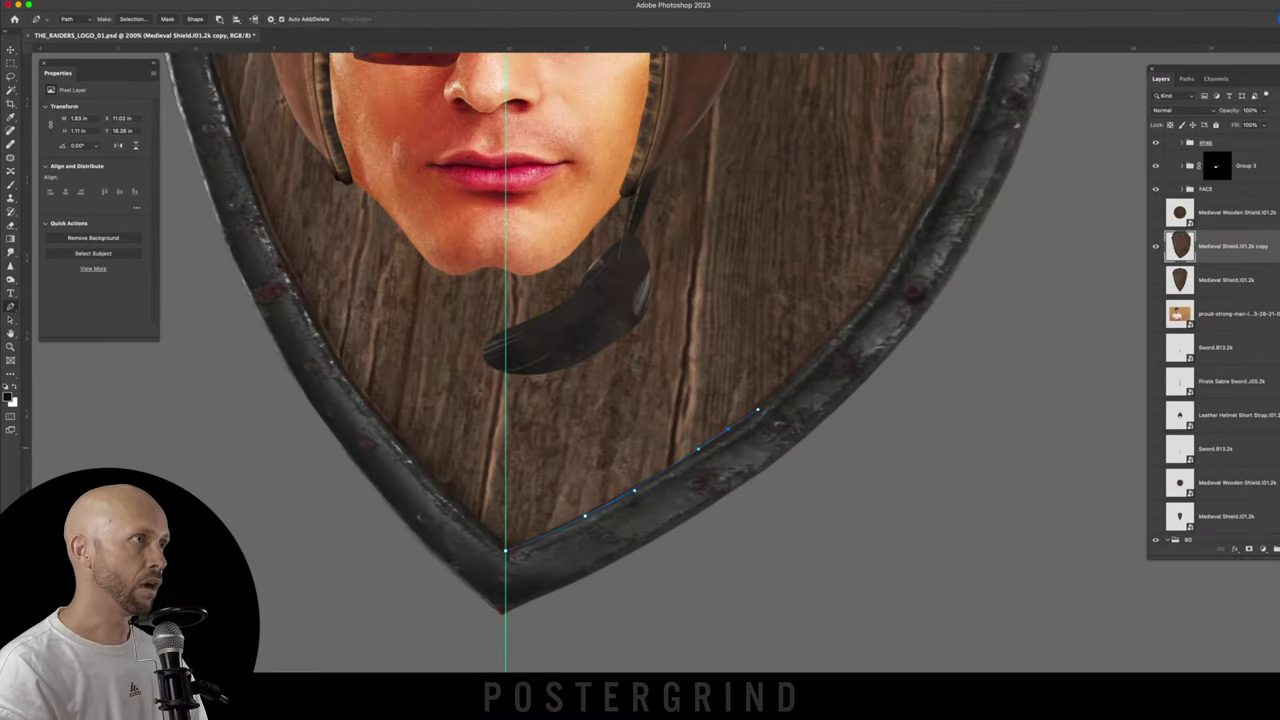
Step: Pan around the warped shield and begin Free Transform on the traced rim in Layer 13
scroll(640, 360, "up", 5)
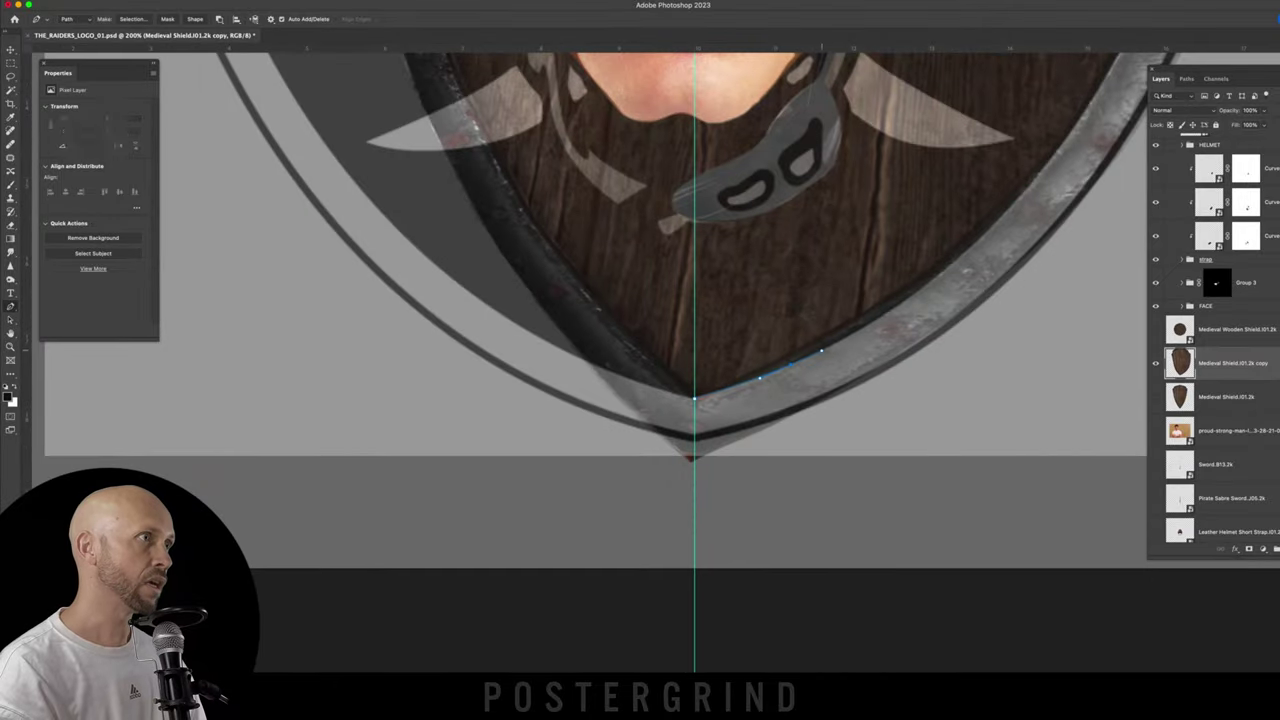
scroll(640, 300, "up", 15)
scroll(640, 300, "right", 5)
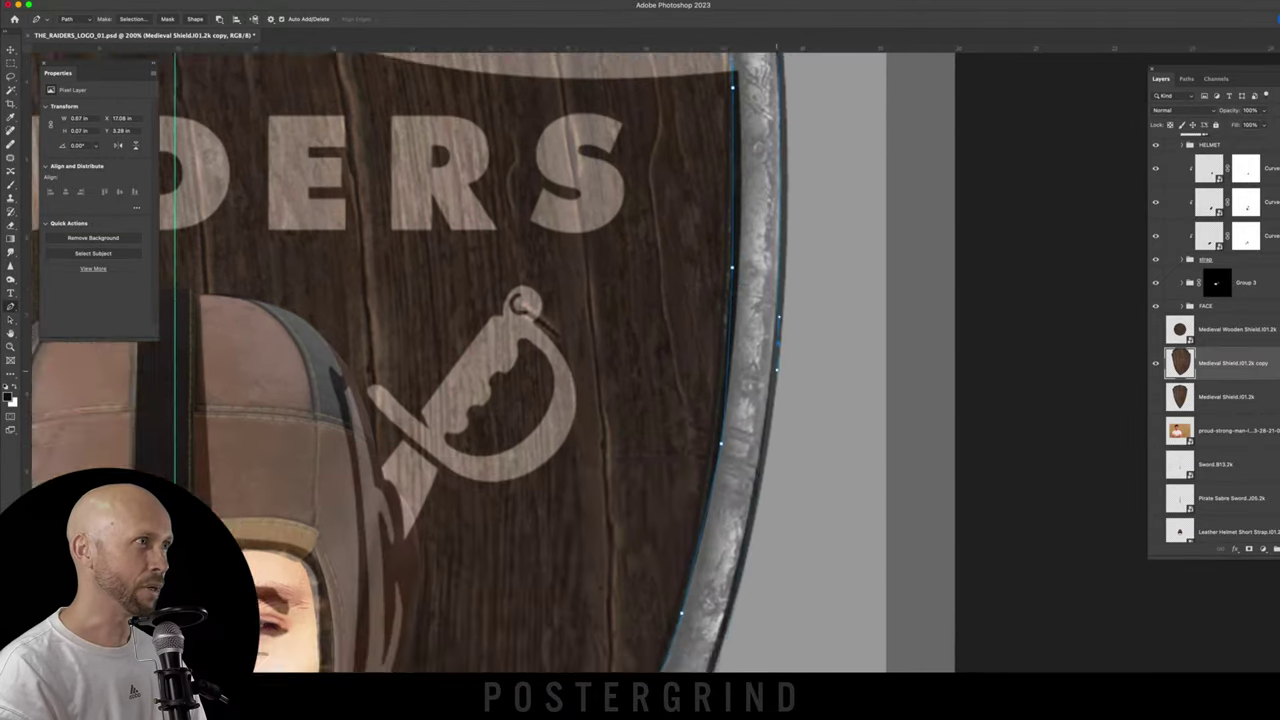
scroll(640, 360, "down", 8)
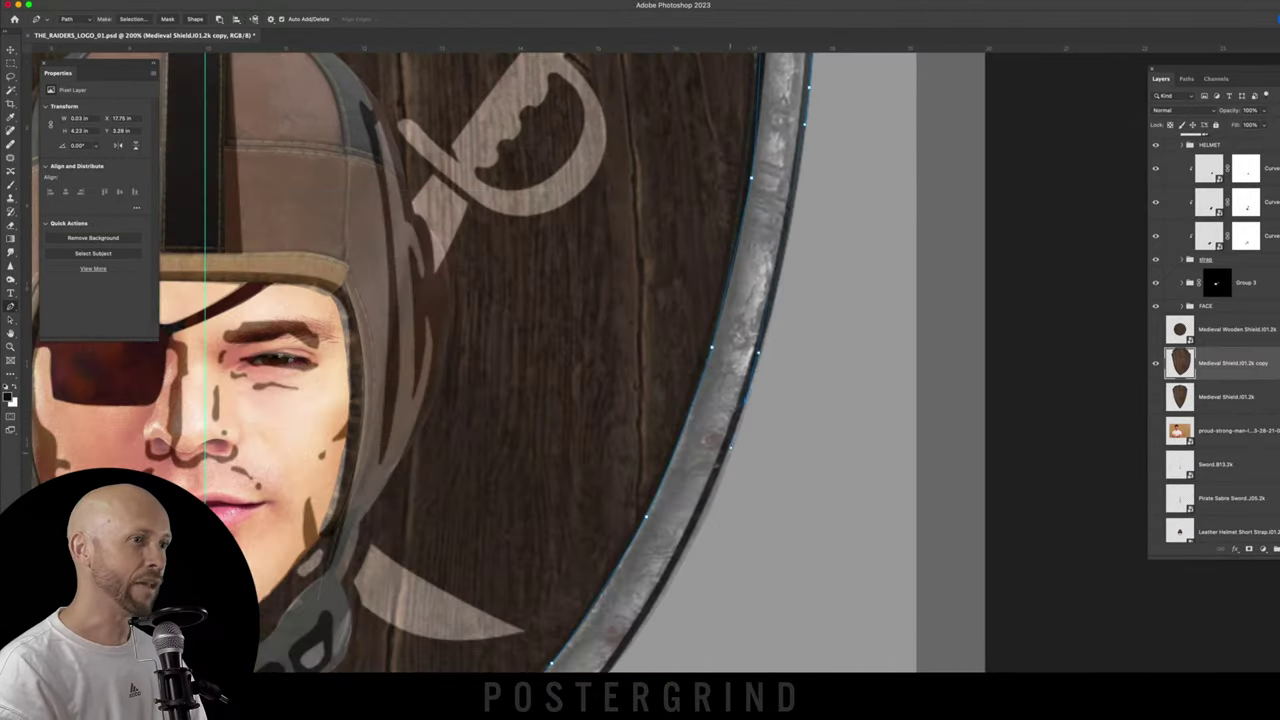
scroll(640, 360, "down", 9)
scroll(640, 360, "left", 5)
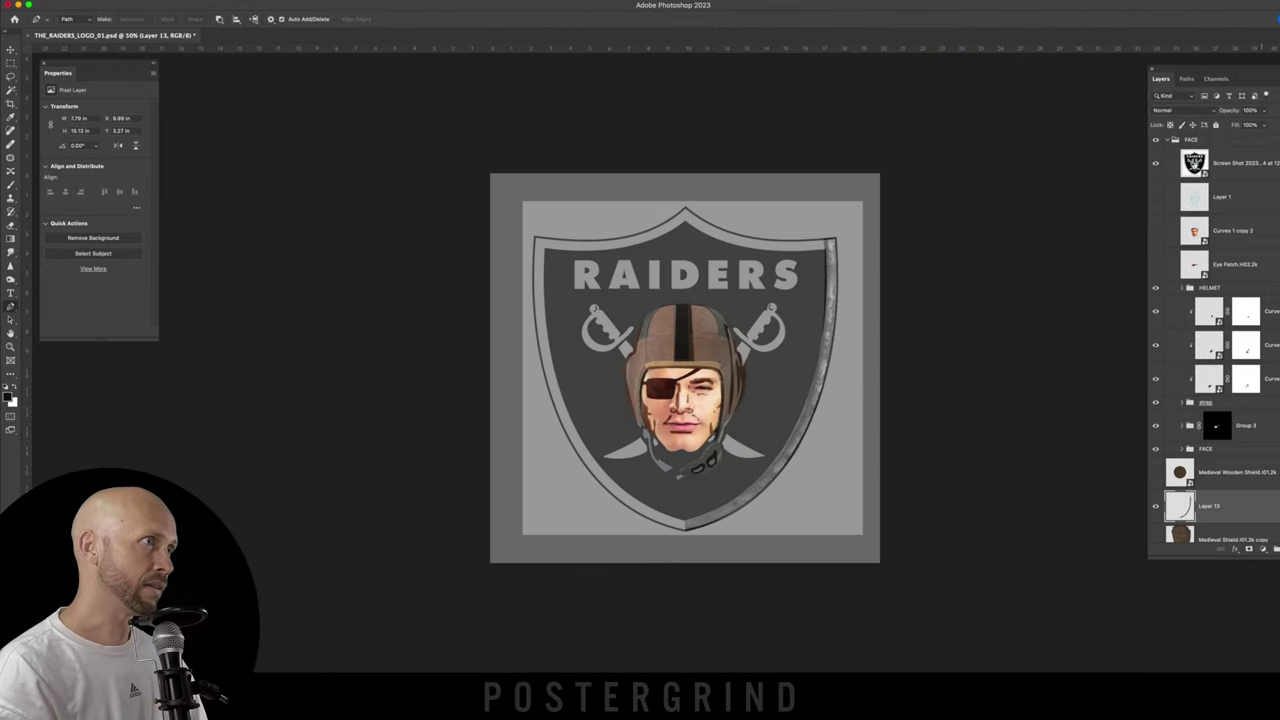
key("ctrl+t")
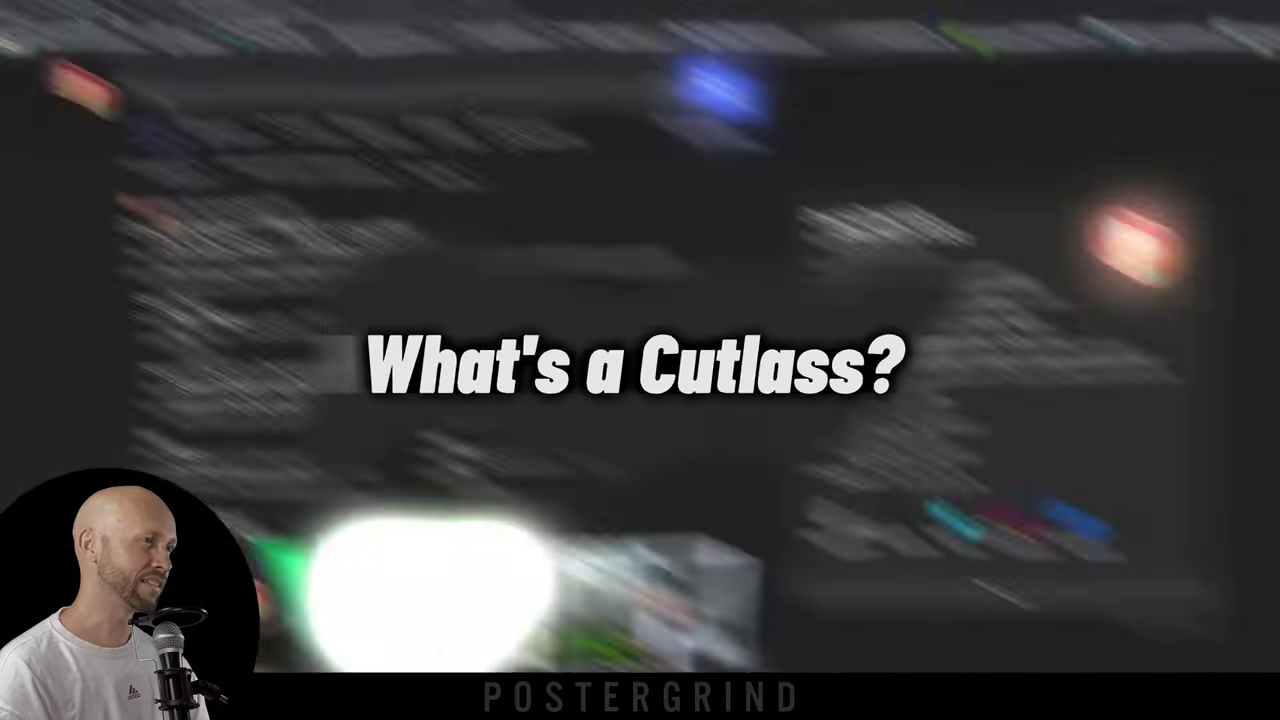
Step: Search DuckDuckGo for cutlass, then ask what's the difference between a cutlass and a sword
type("tlass")
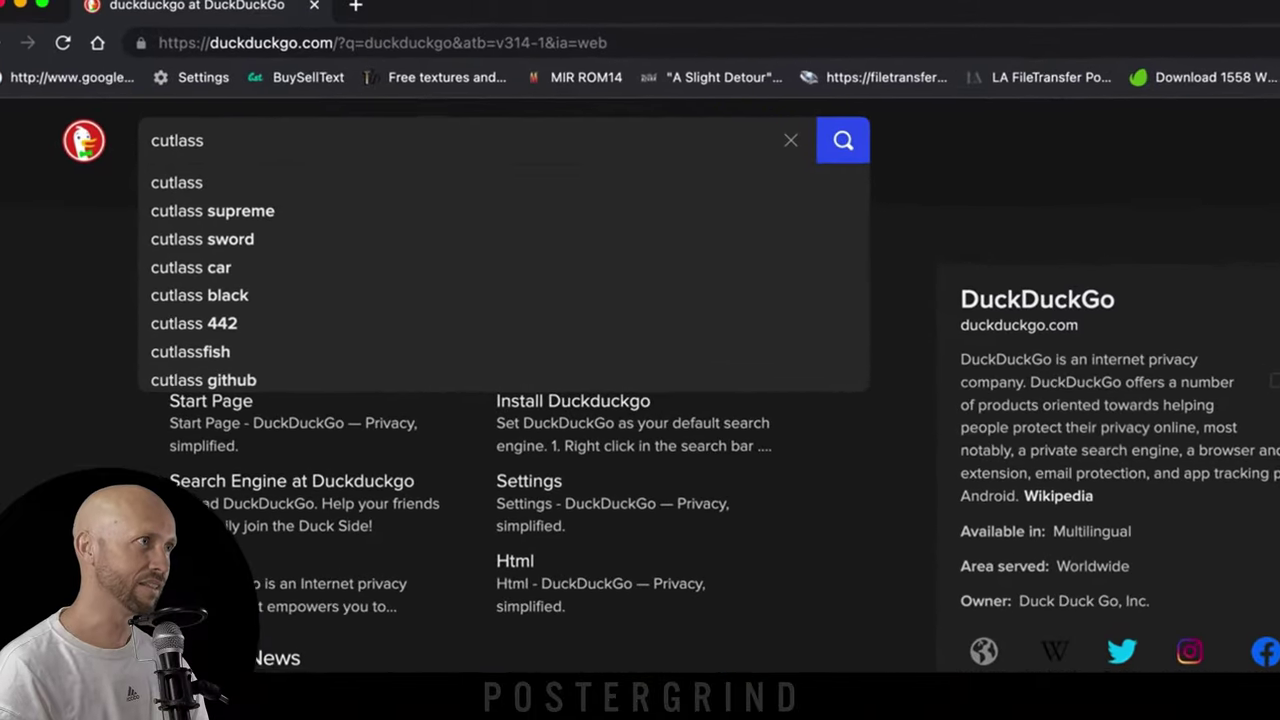
key("Return")
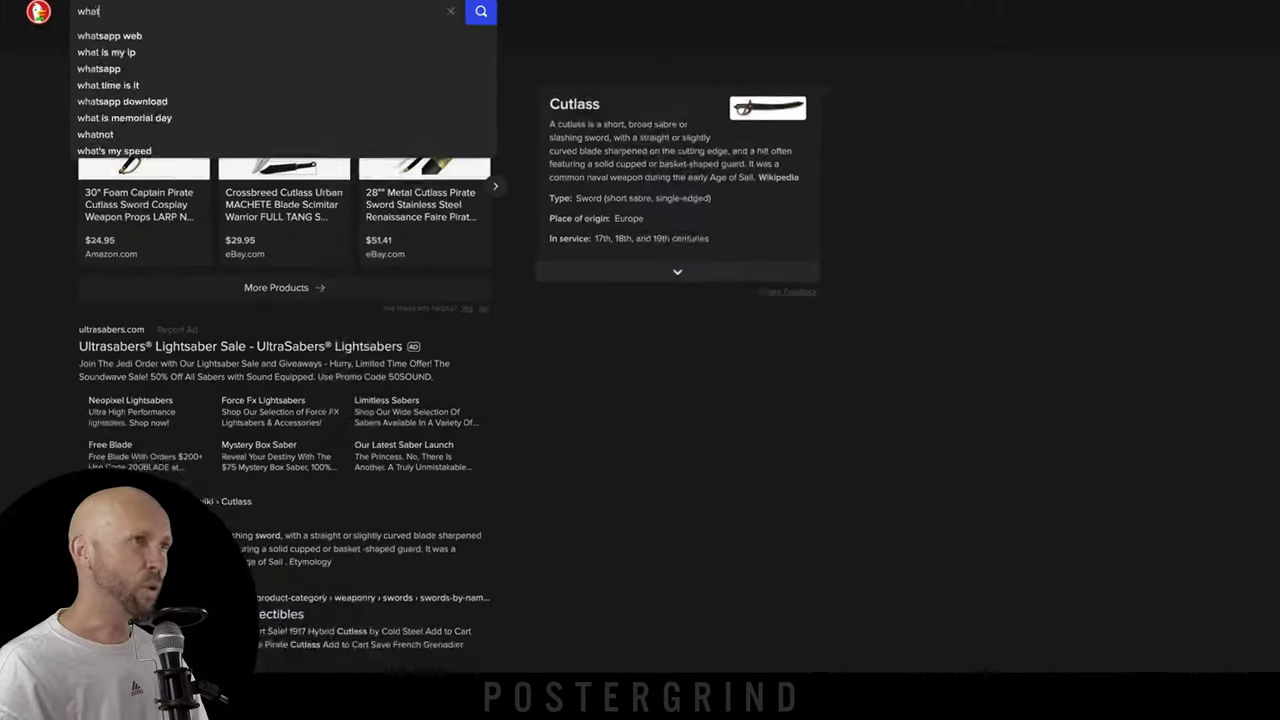
type("s the difference between a")
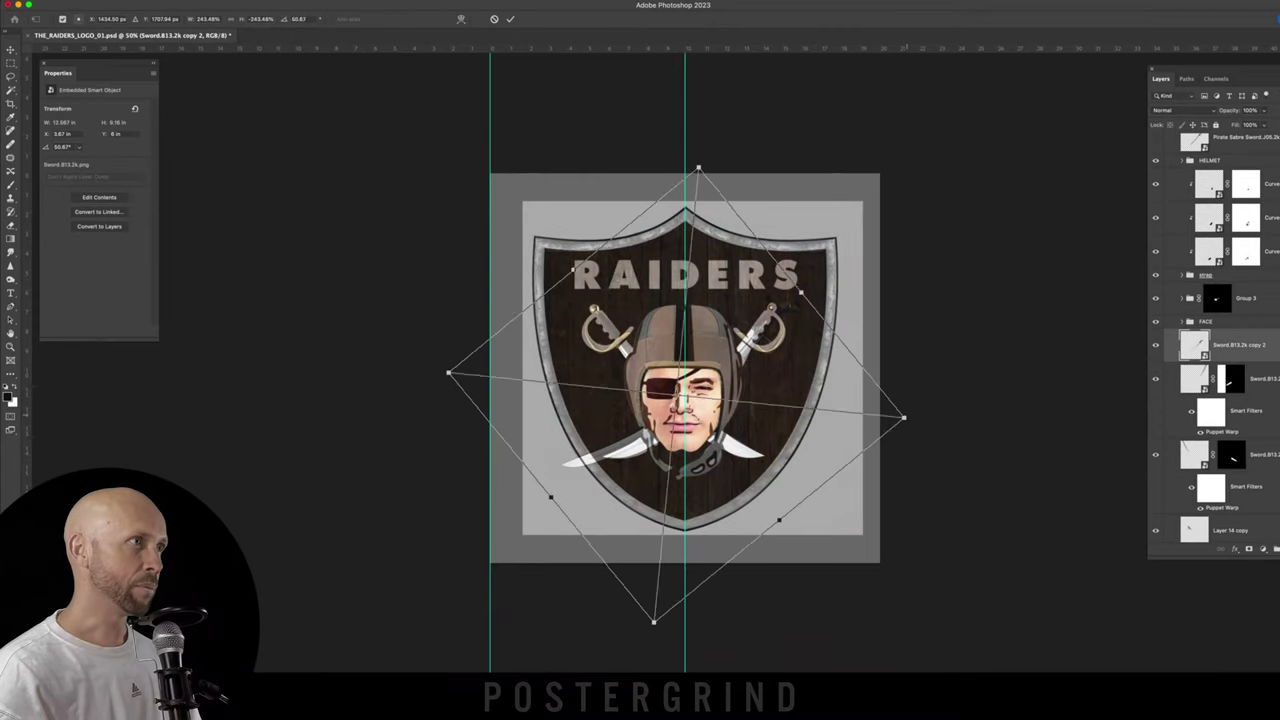
Step: Move the rotated sword copy into place, lasso part of the right sword, and resize the face
left_click_drag(732, 470, 780, 437)
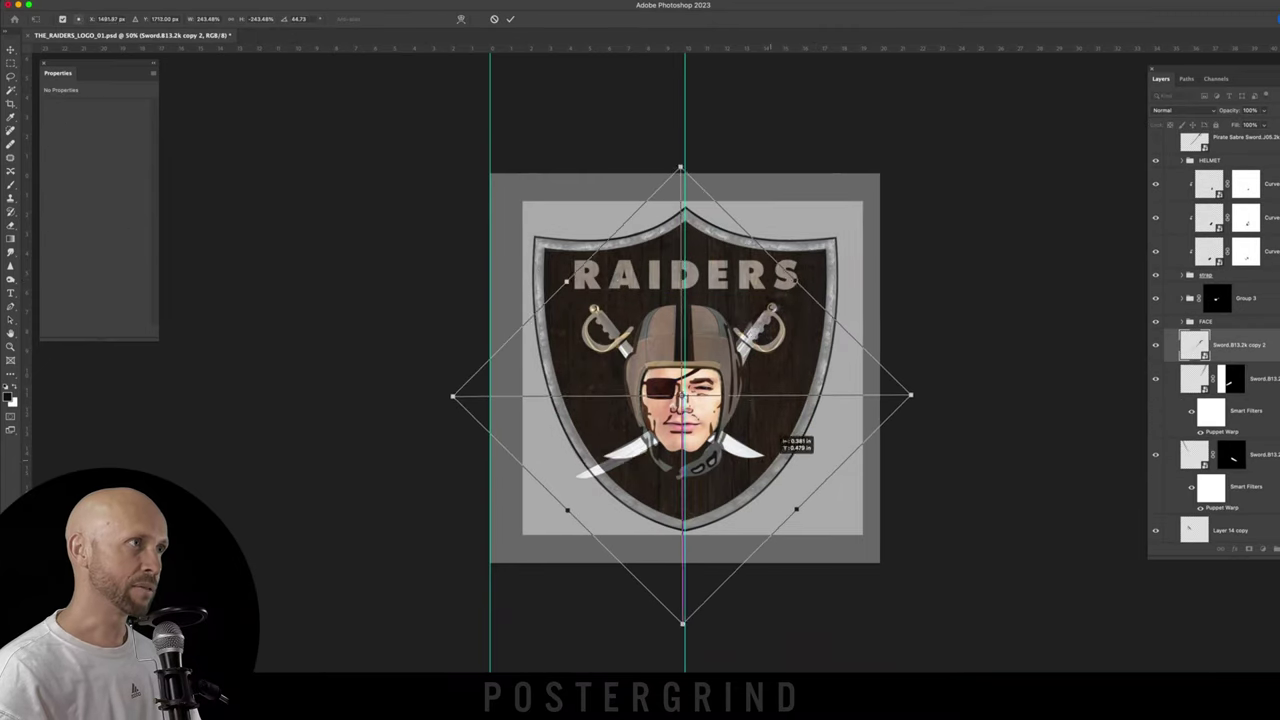
left_click_drag(838, 338, 692, 444)
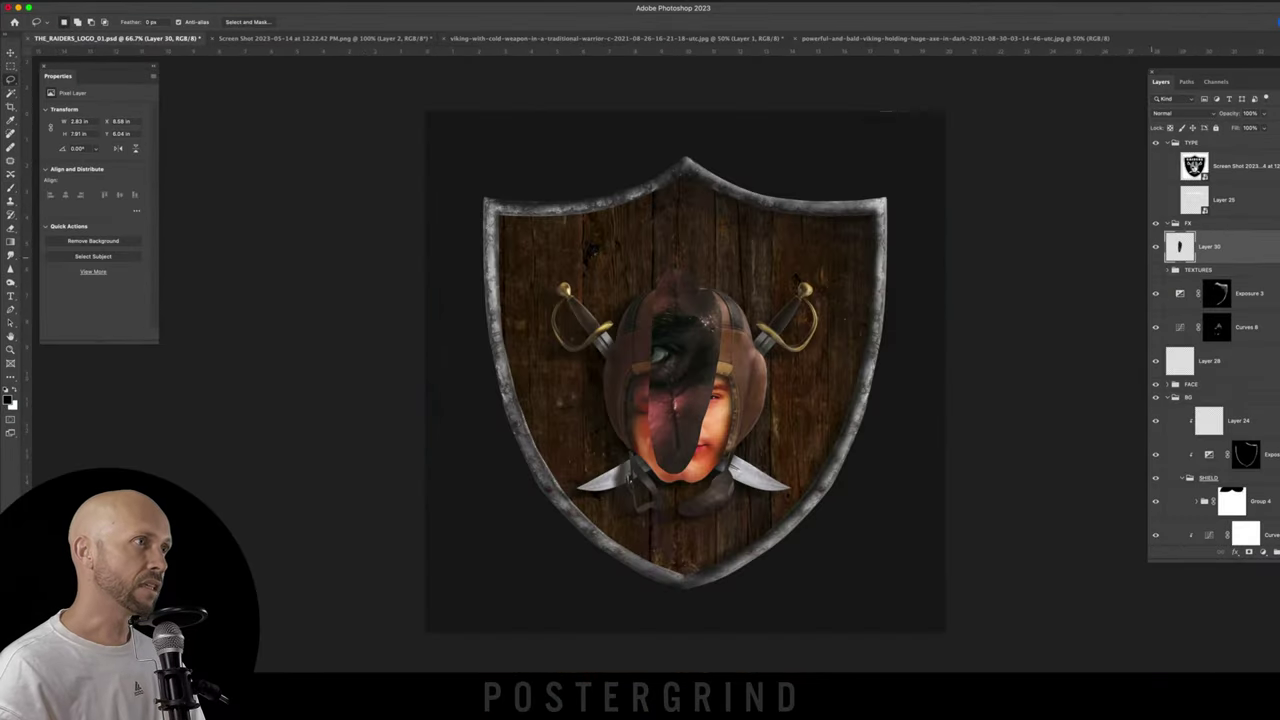
key("ctrl+t")
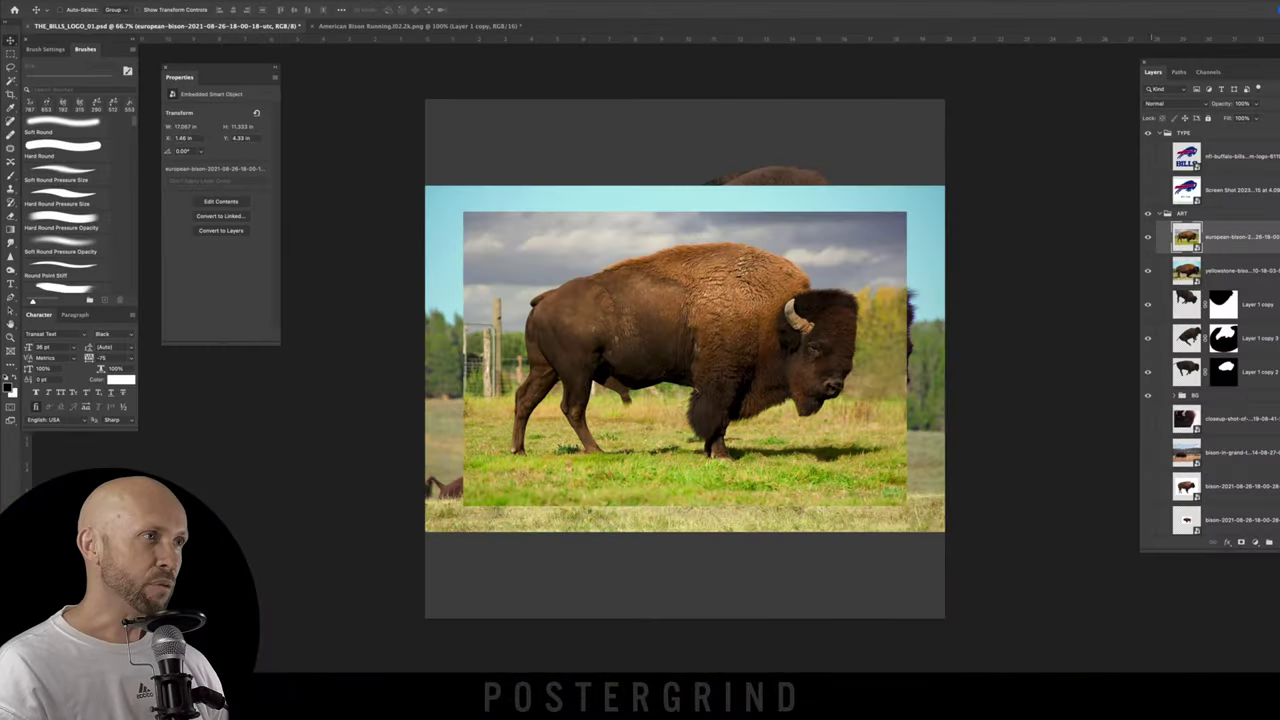
Step: Move the white-background bison layer above european-bison and hide it
left_click_drag(1215, 486, 1150, 186)
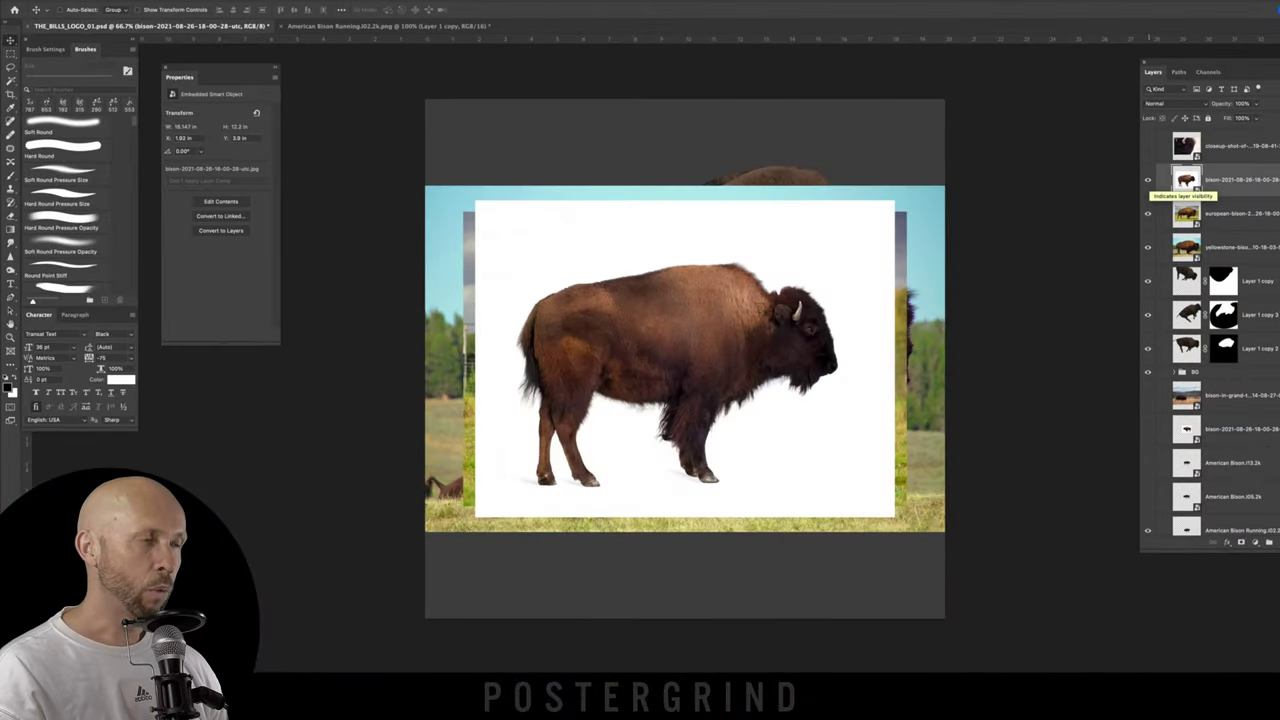
left_click(1148, 180)
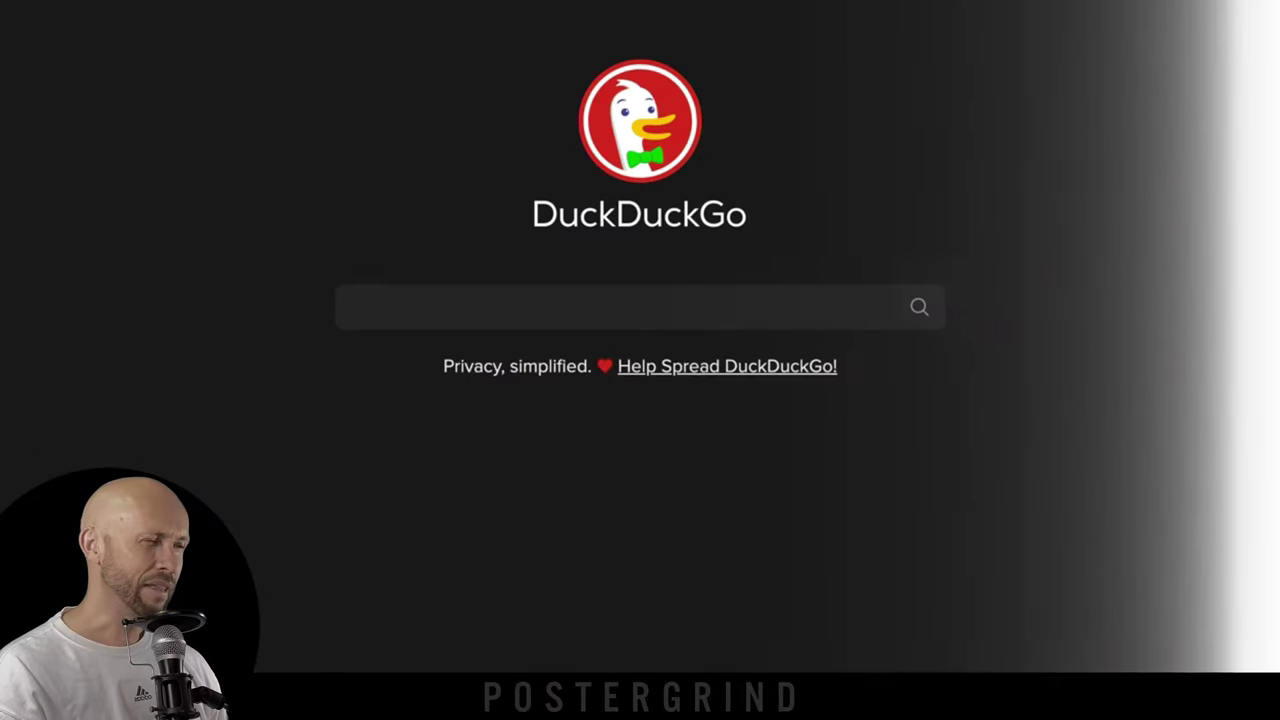
Step: Search why the Bills are called the Bills, and read the article down to the Buffalo Bisons paragraph
type("w")
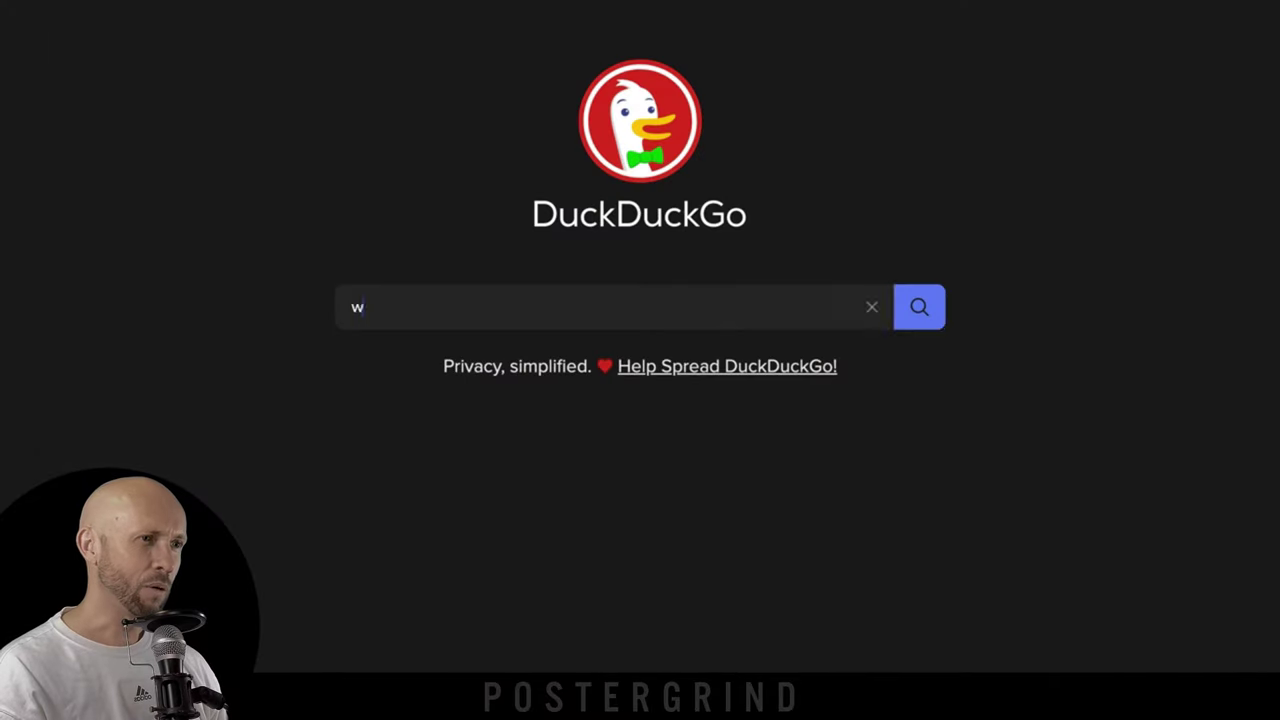
type("hy")
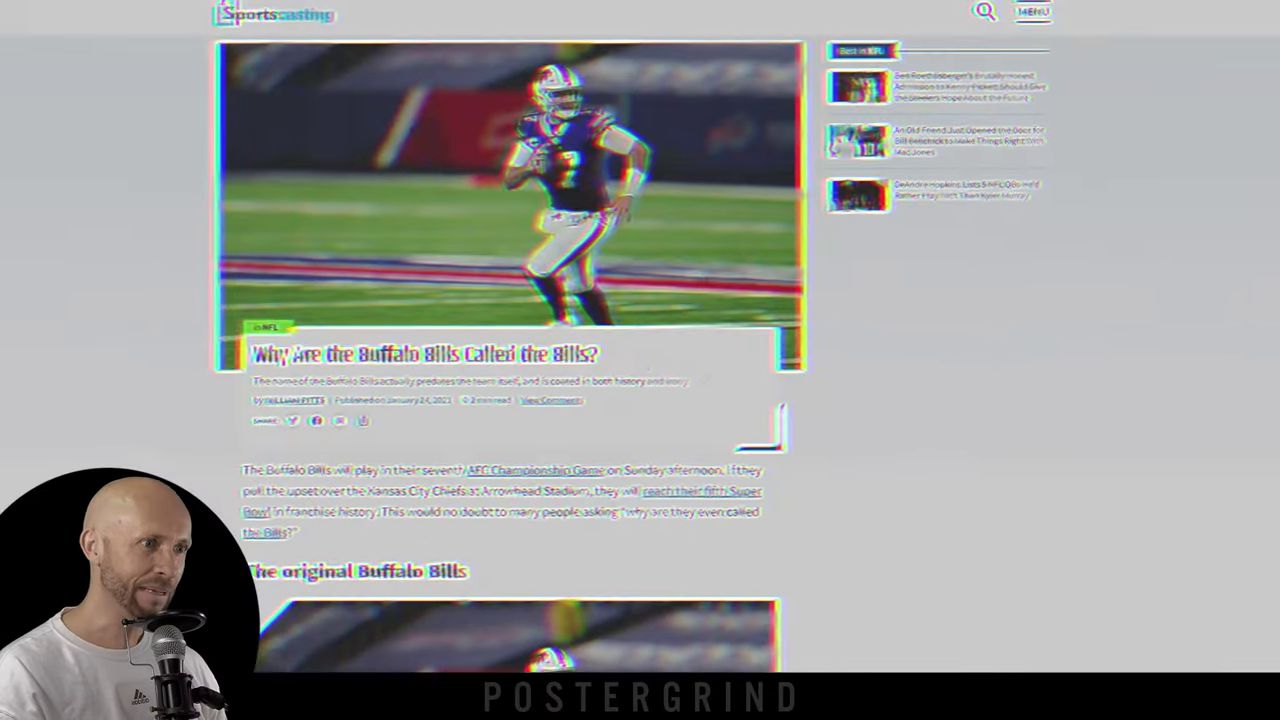
scroll(515, 340, "down", 5)
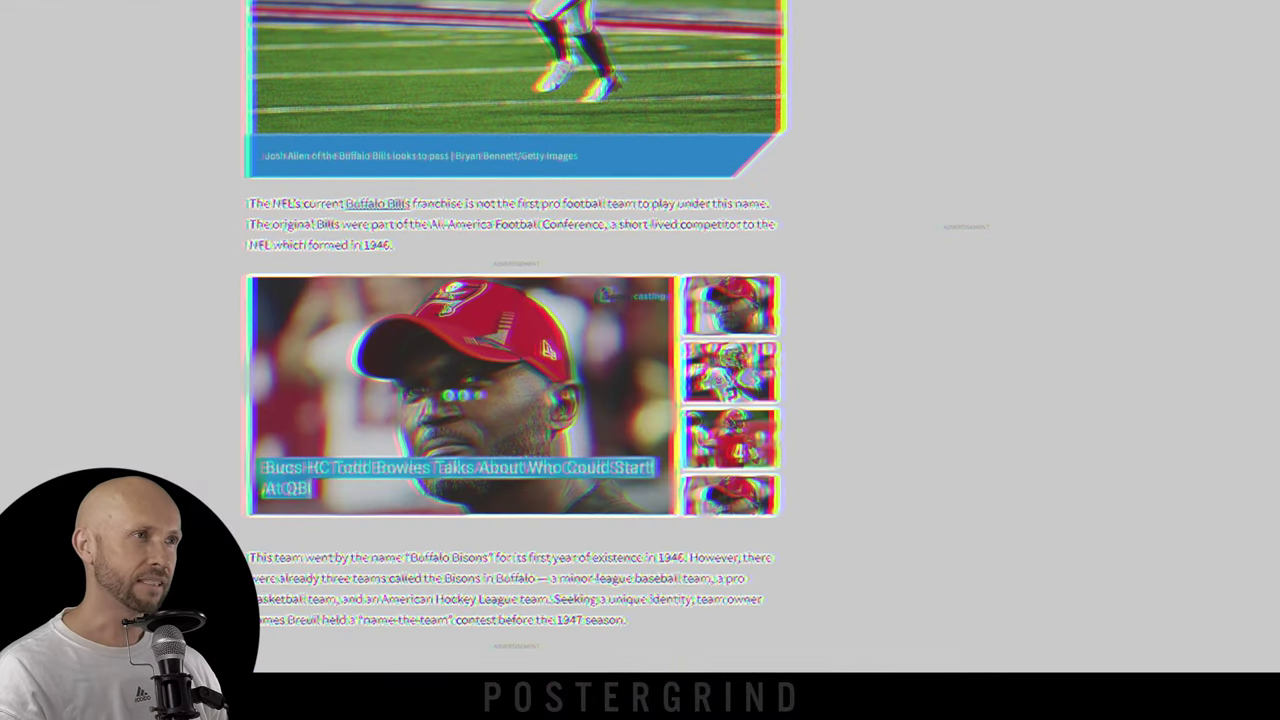
scroll(515, 340, "down", 1)
scroll(515, 340, "down", 1)
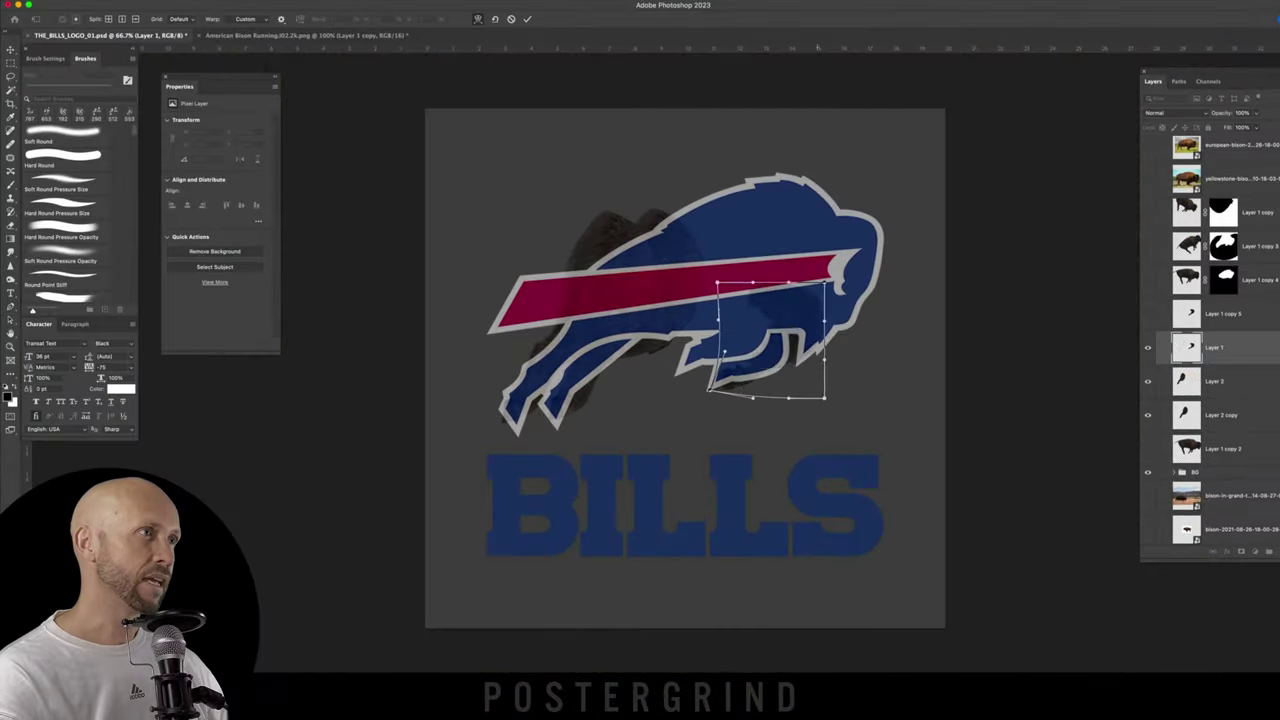
Step: Switch the leg piece's transform to Warp with a 3x3 grid
left_click(477, 18)
left_click(180, 19)
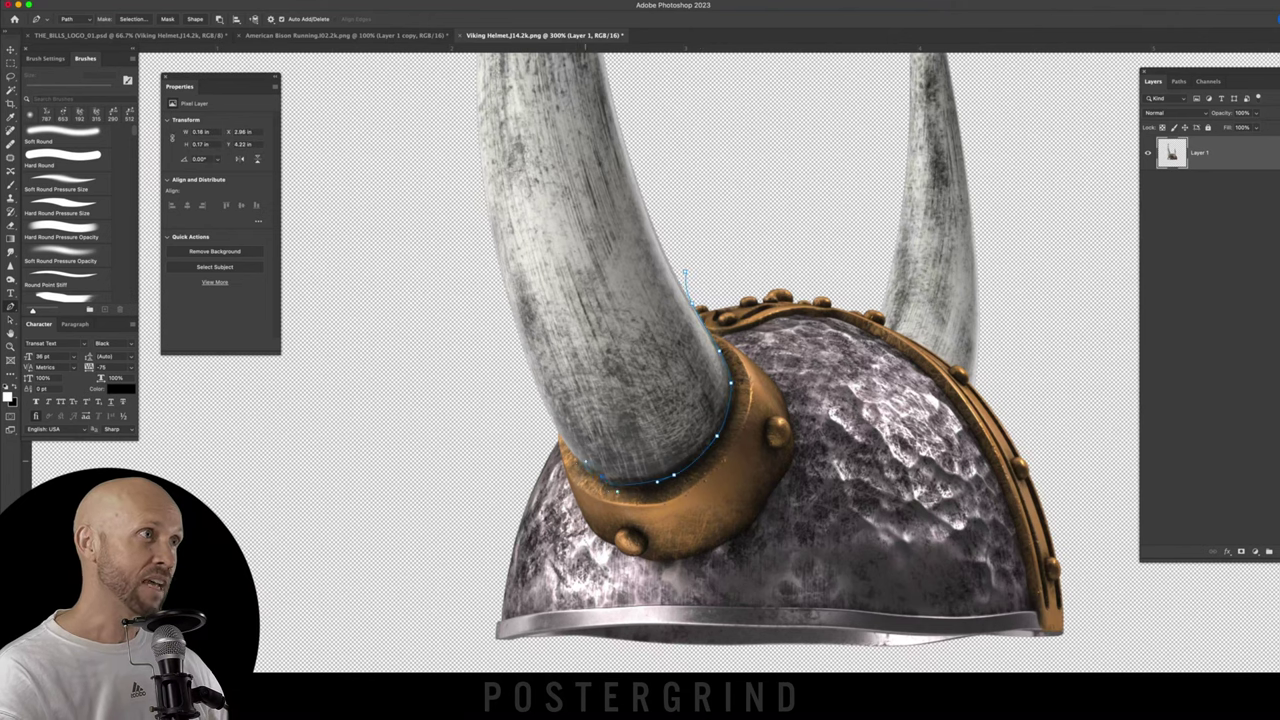
Step: Load the traced helmet horn path as a selection with Cmd+Enter
scroll(780, 360, "up", 8)
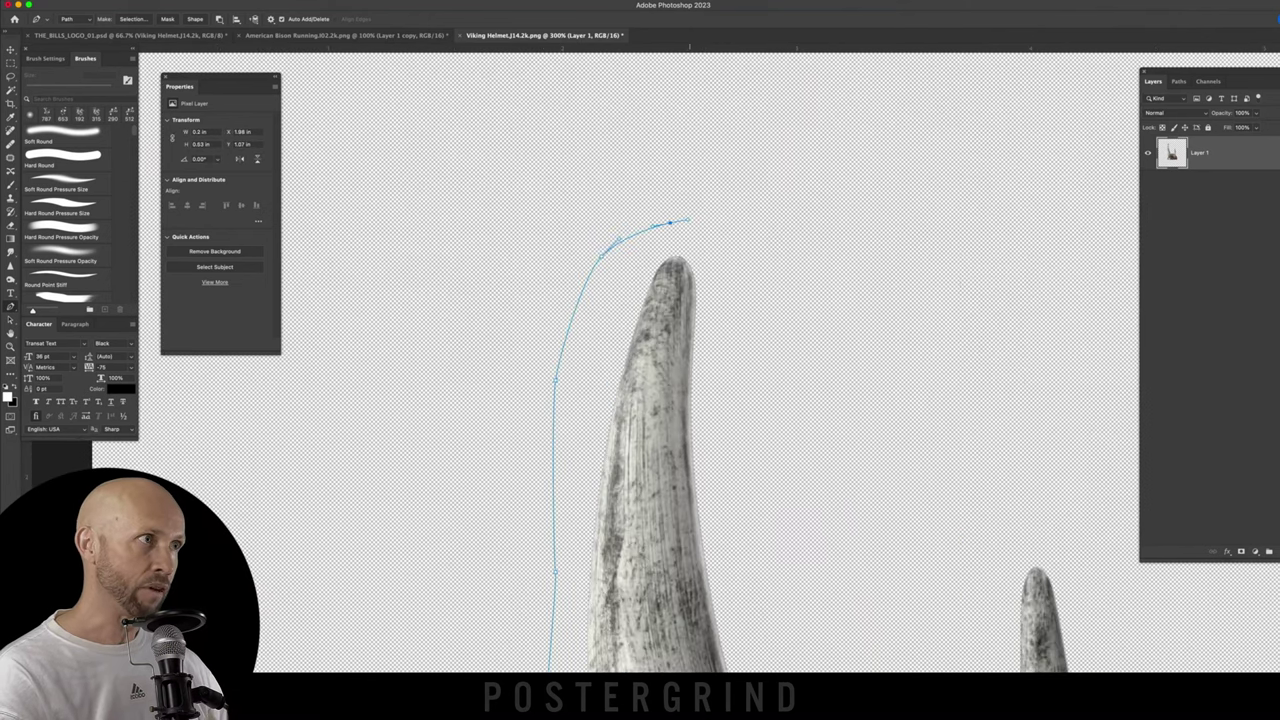
key("super+Return")
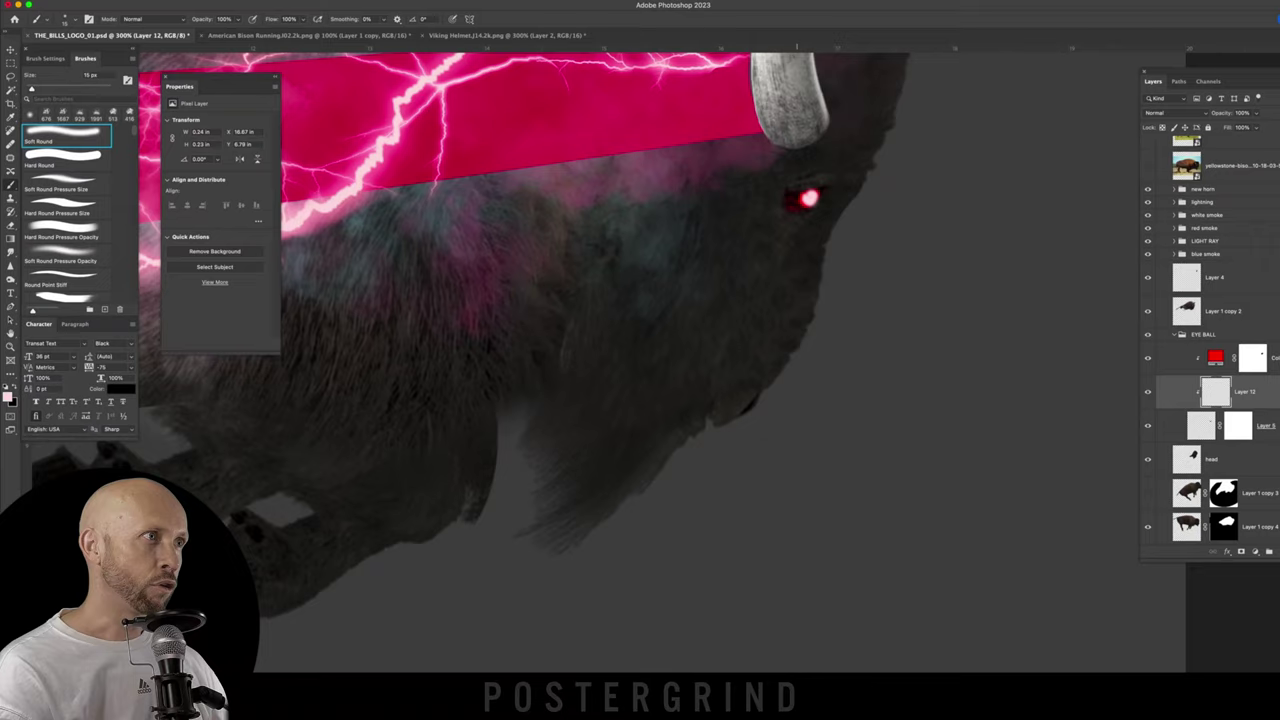
Step: Shrink the smoke brush, change the gradient map's blend mode, and apply Camera Raw to yellowstone-bison
key("bracketleft")
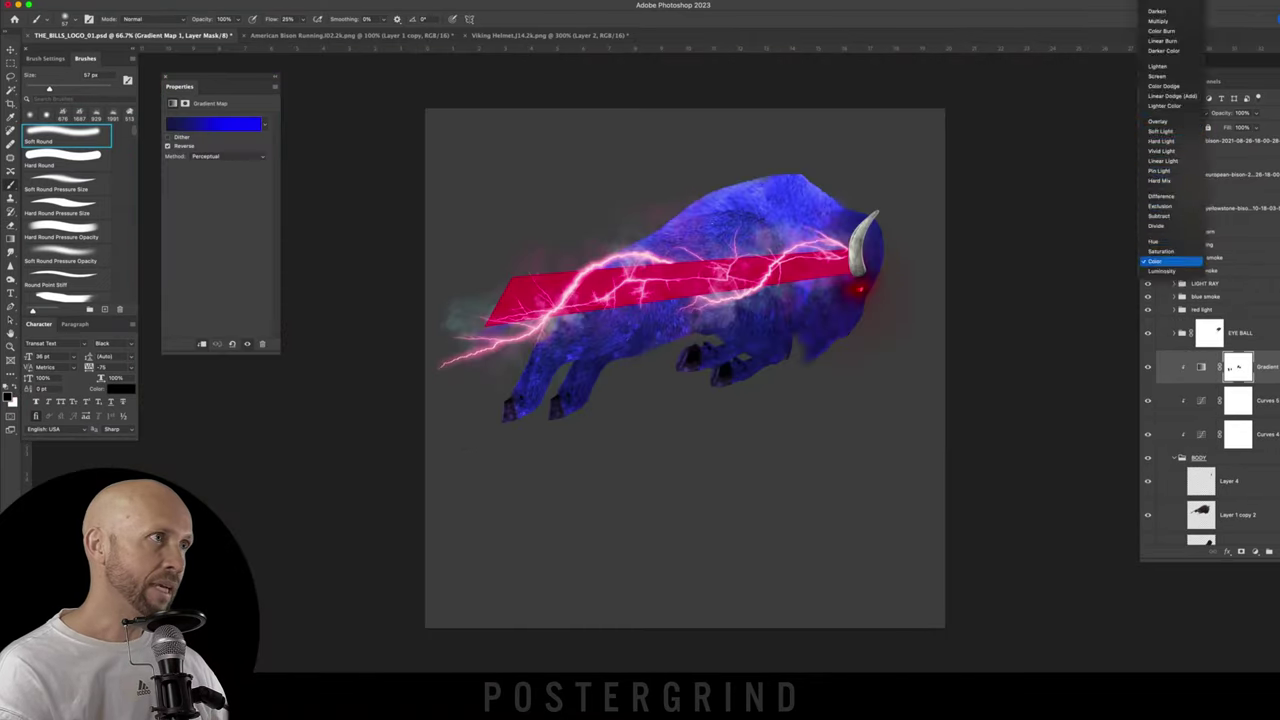
left_click(1085, 52)
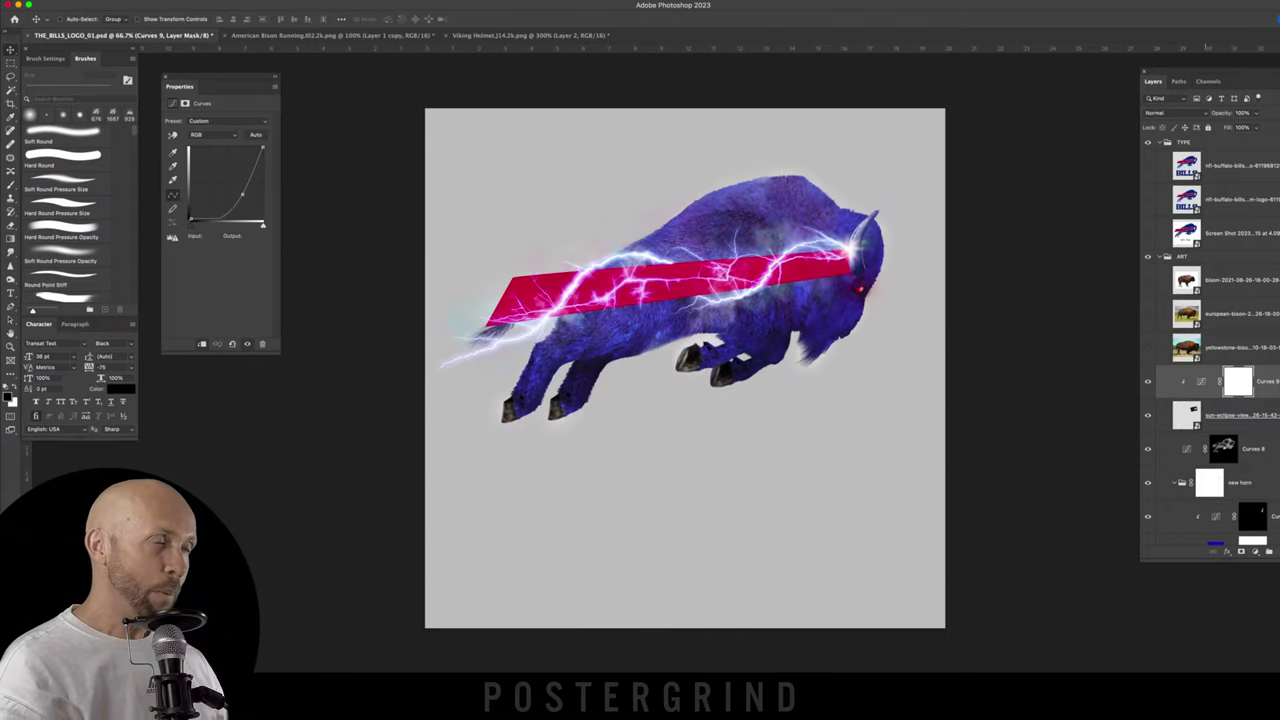
left_click(1240, 347)
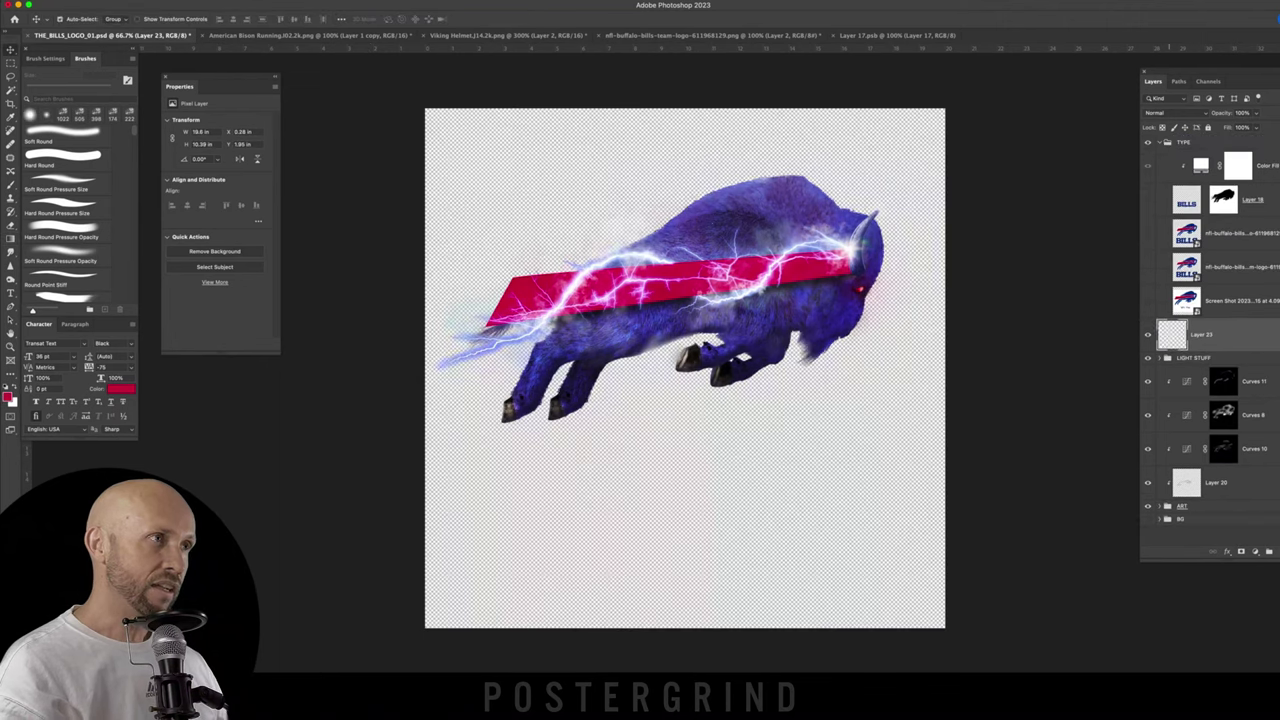
key("super+shift+a")
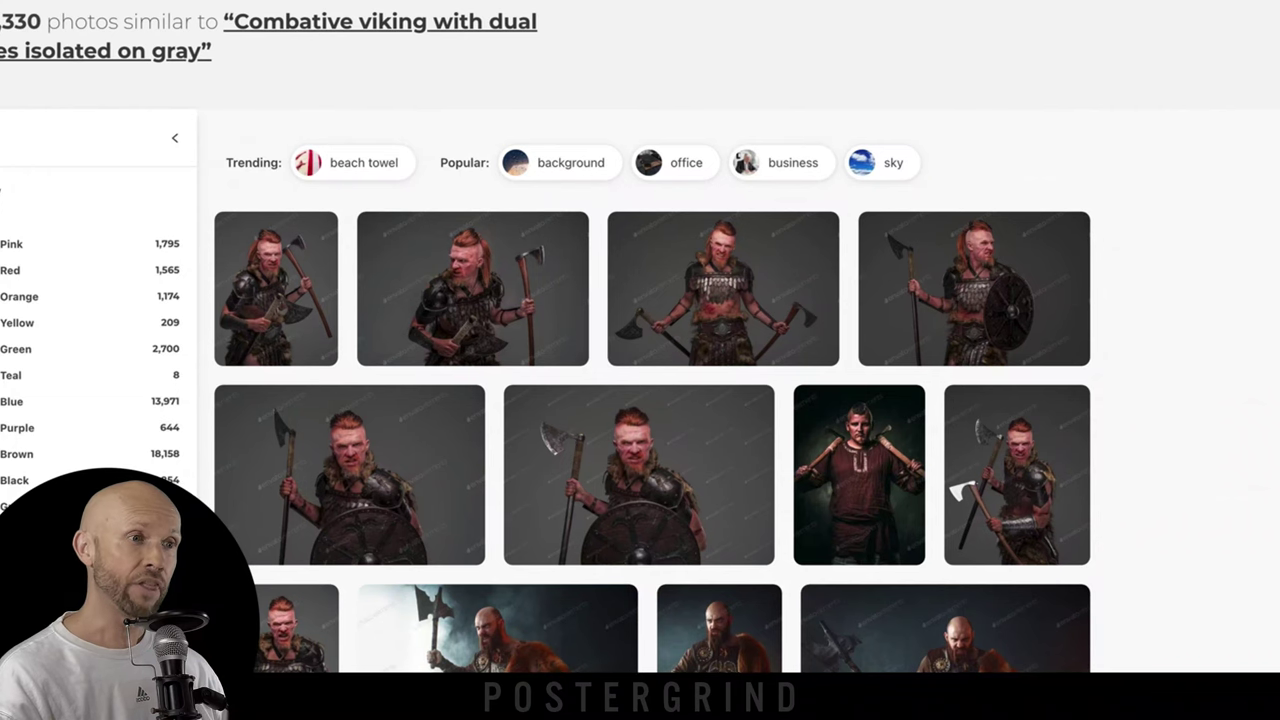
Step: Scroll the Envato viking results and open the Combative viking and Roman legionary photo
scroll(650, 390, "down", 3)
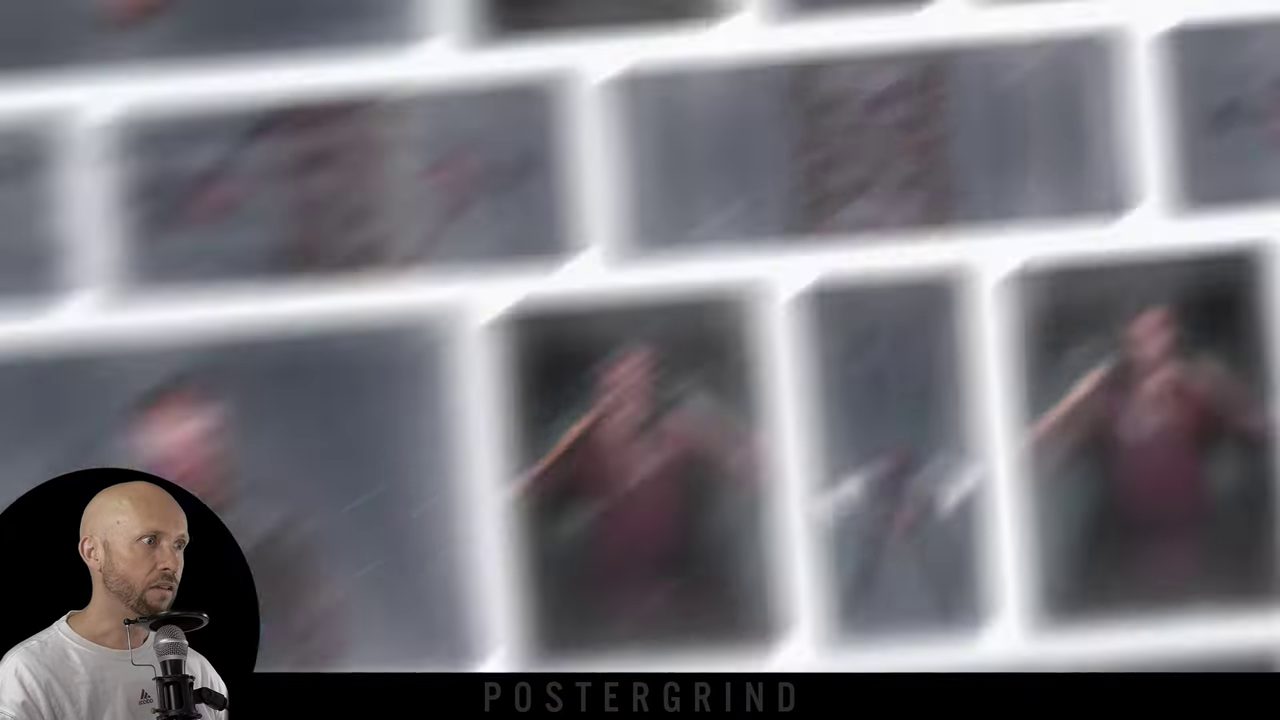
scroll(650, 380, "down", 5)
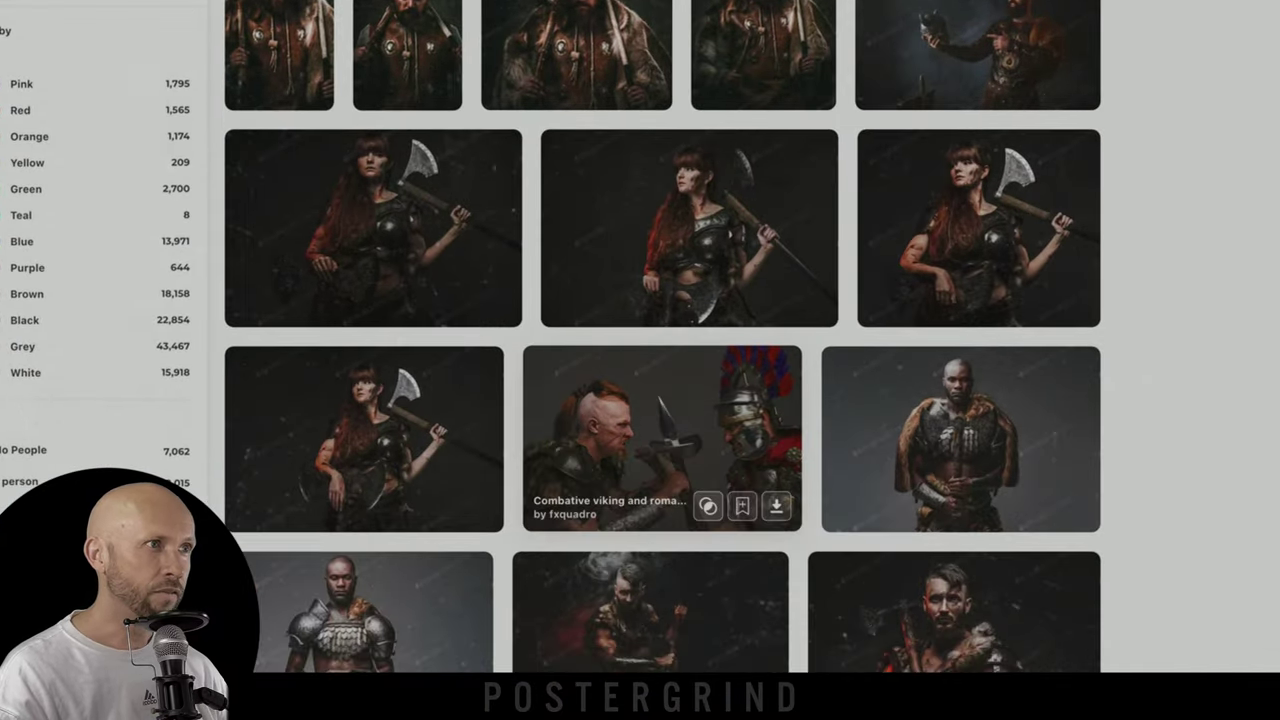
left_click(662, 430)
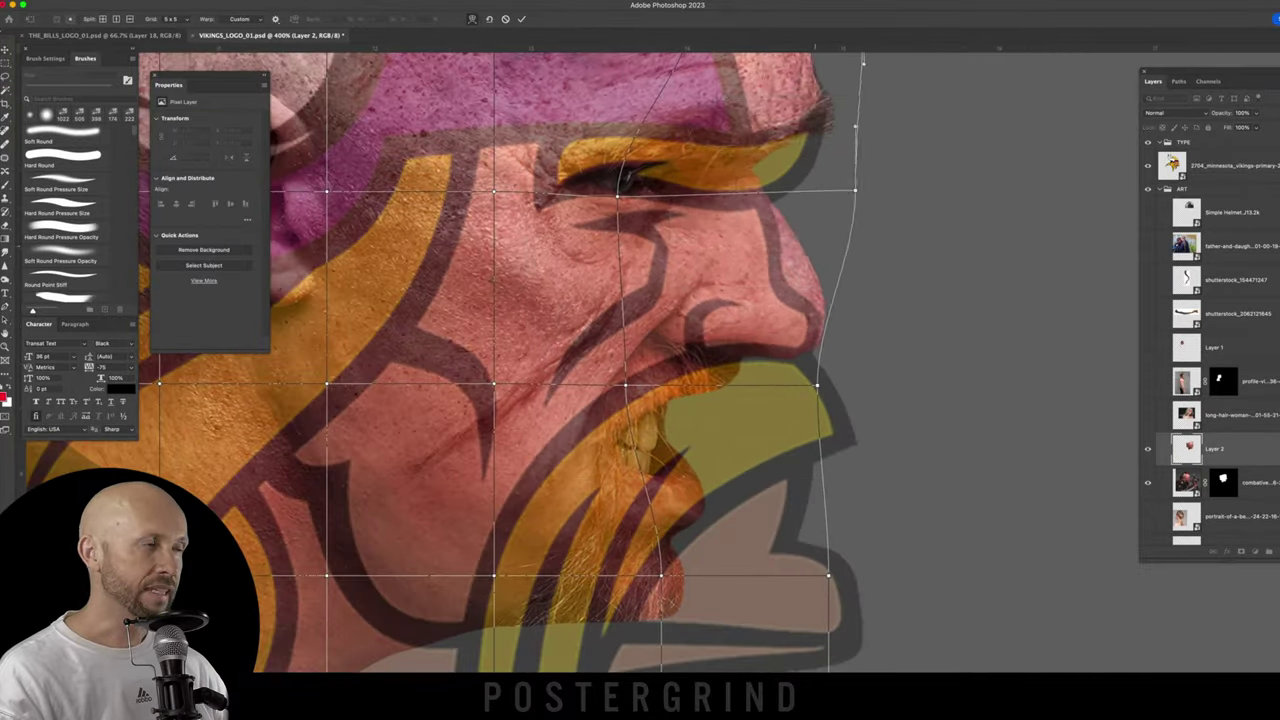
Step: Zoom out to see more of the face warped over the Vikings logo
key("ctrl+minus")
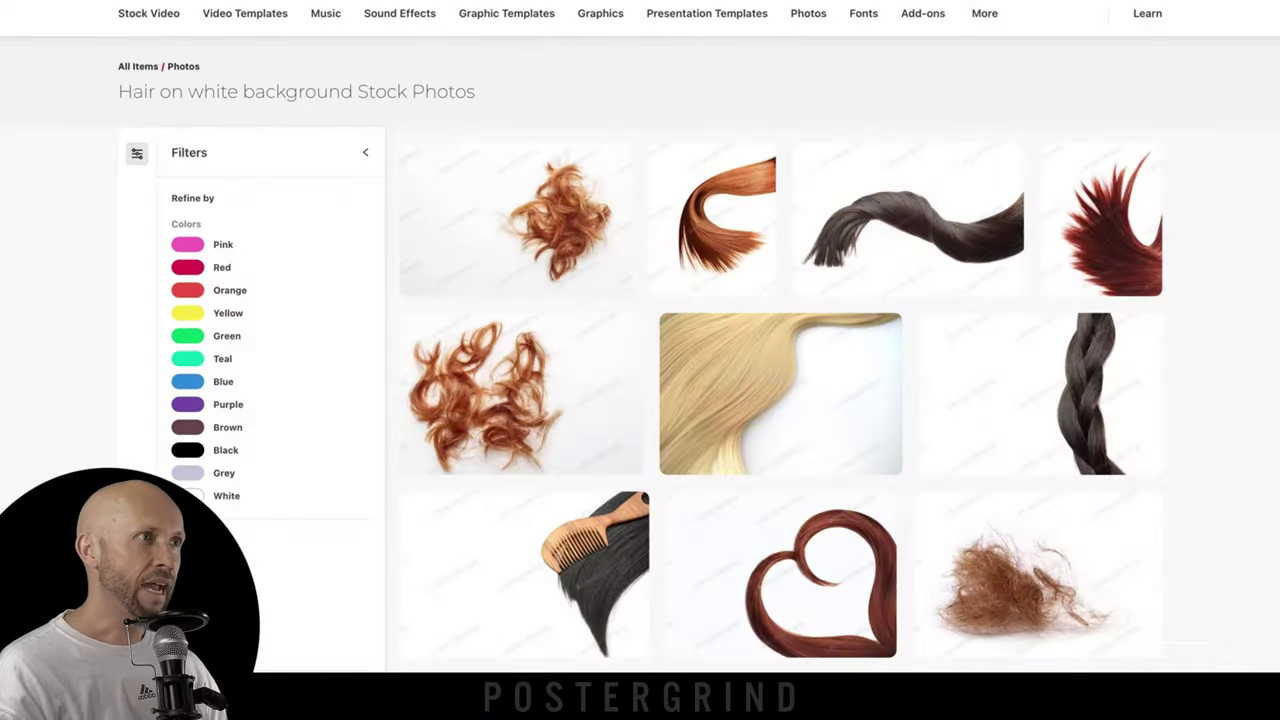
Step: Scroll through the Envato loose hair strand results toward the blond lock
scroll(780, 400, "down", 10)
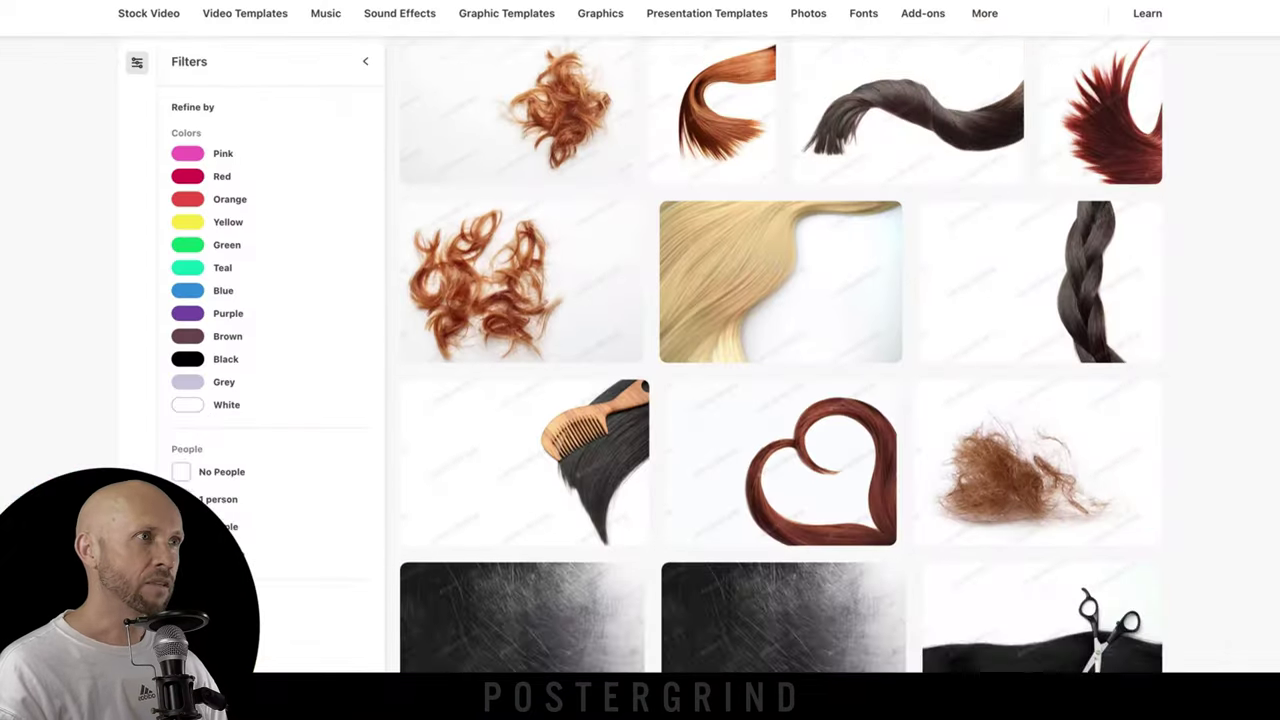
scroll(780, 400, "down", 12)
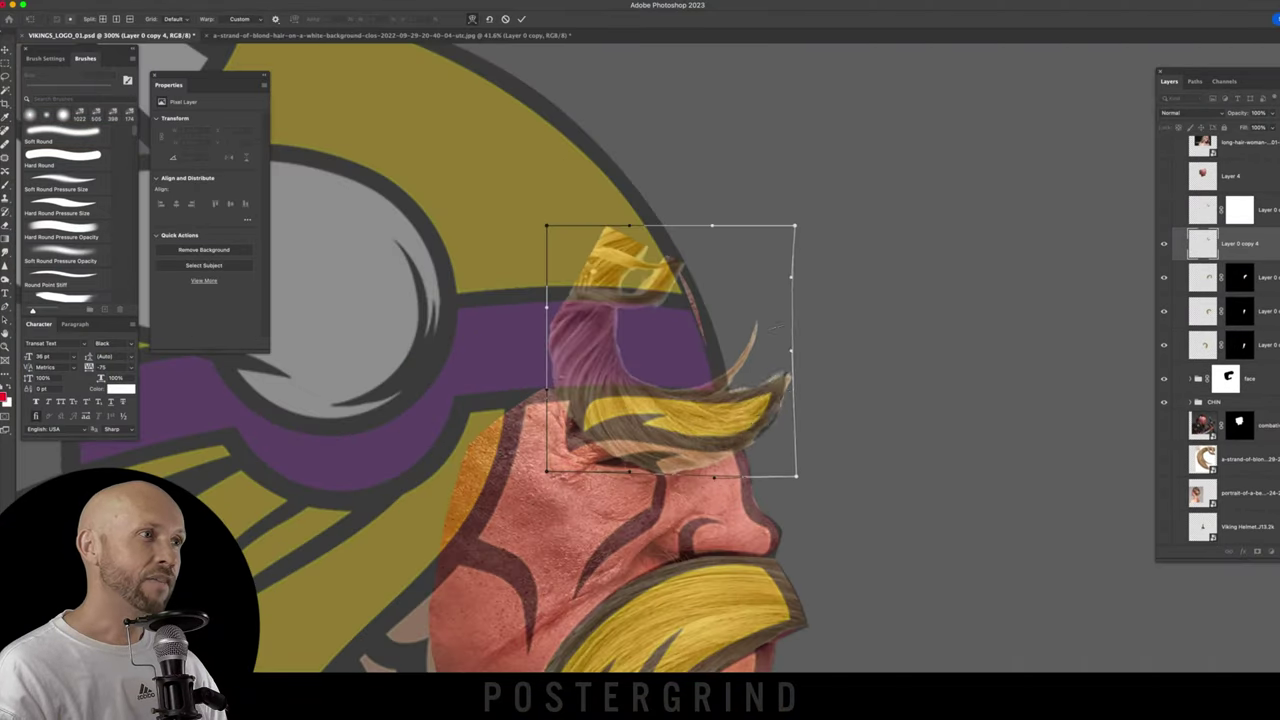
Step: Duplicate the hair strand, position the face and hair on the viking head, then select Curves 2
key("ctrl+v")
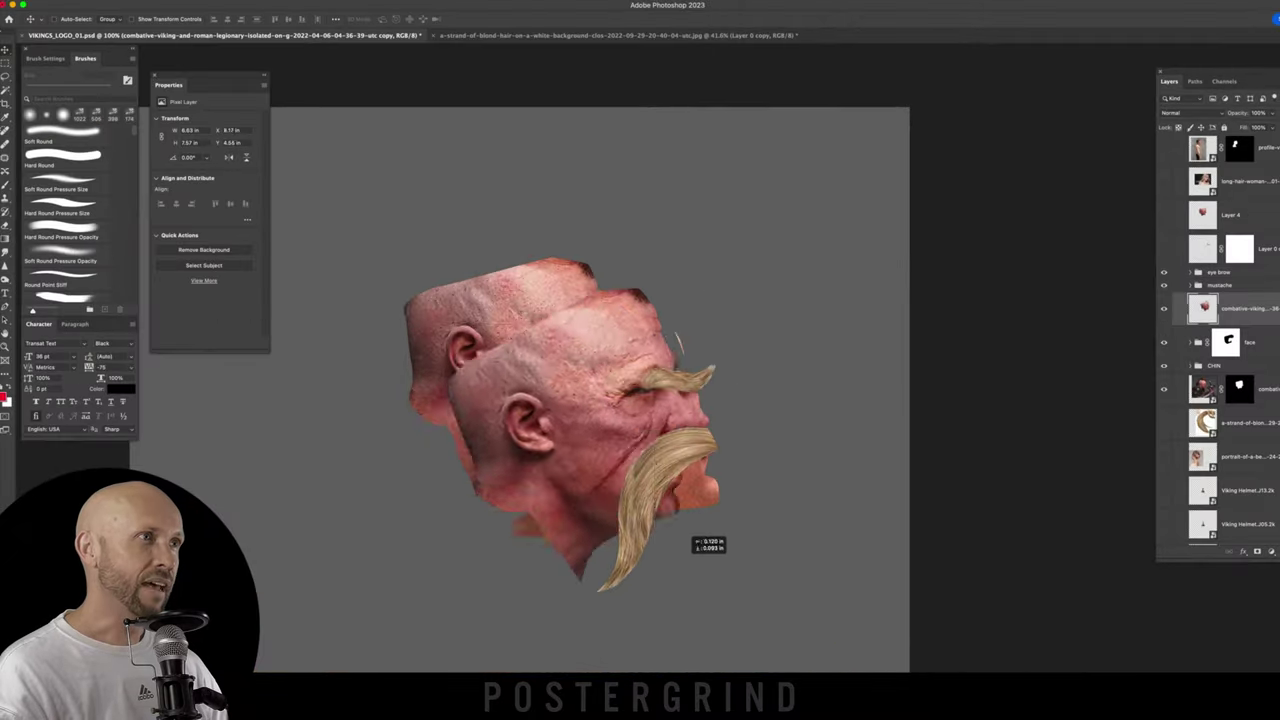
left_click_drag(580, 543, 605, 378)
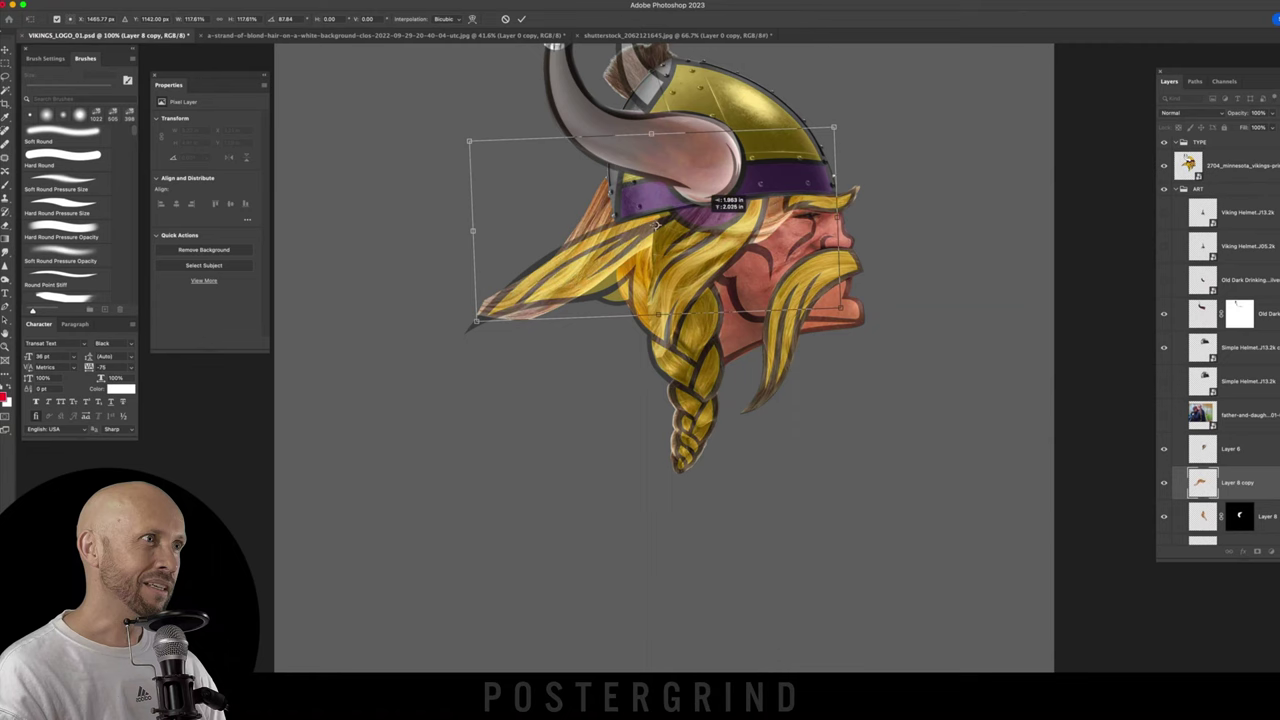
left_click_drag(690, 335, 705, 297)
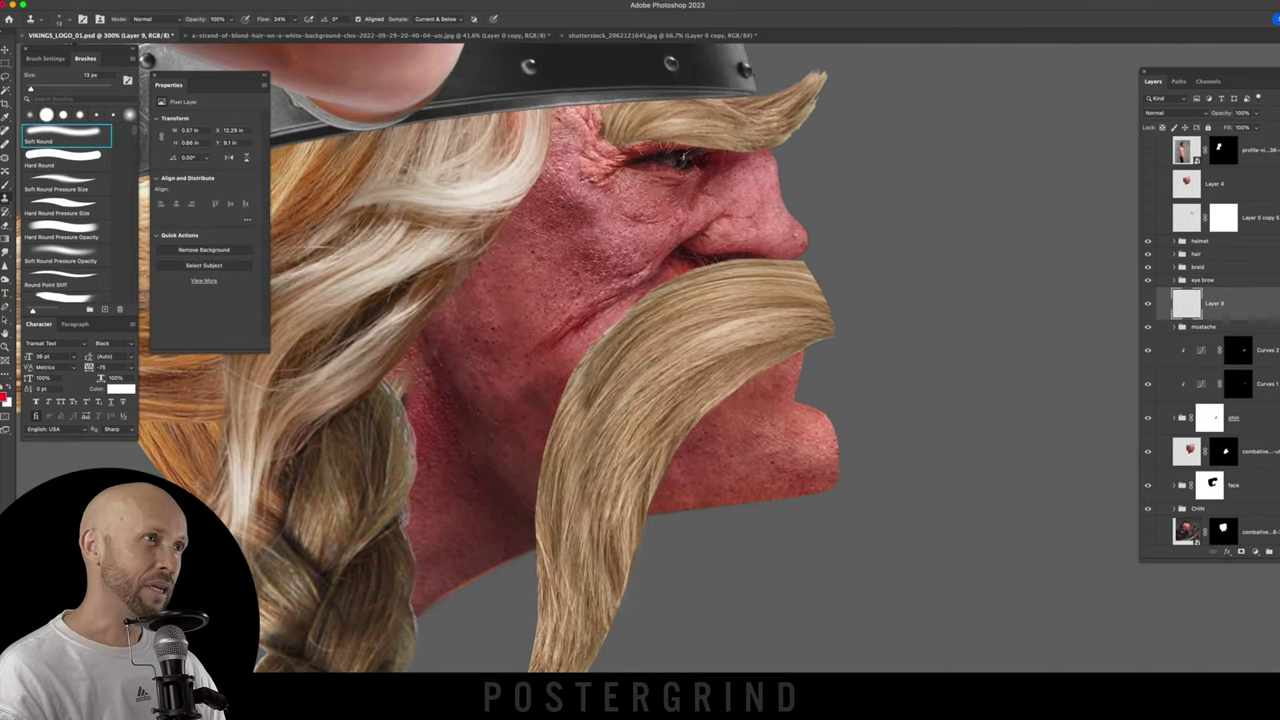
key("super+0")
left_click(1262, 350)
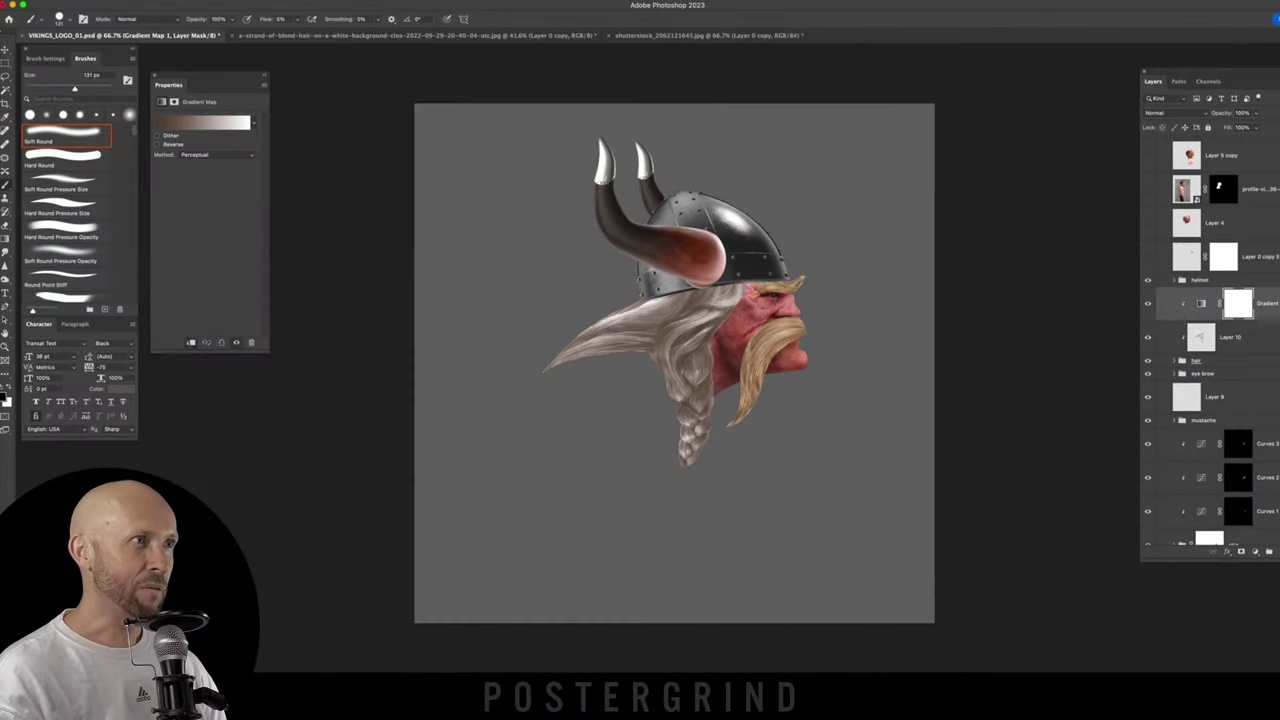
Step: Give the hair Gradient Map the yellow-red preset, Soft Light blending and 70% opacity
left_click(205, 122)
left_click(140, 260)
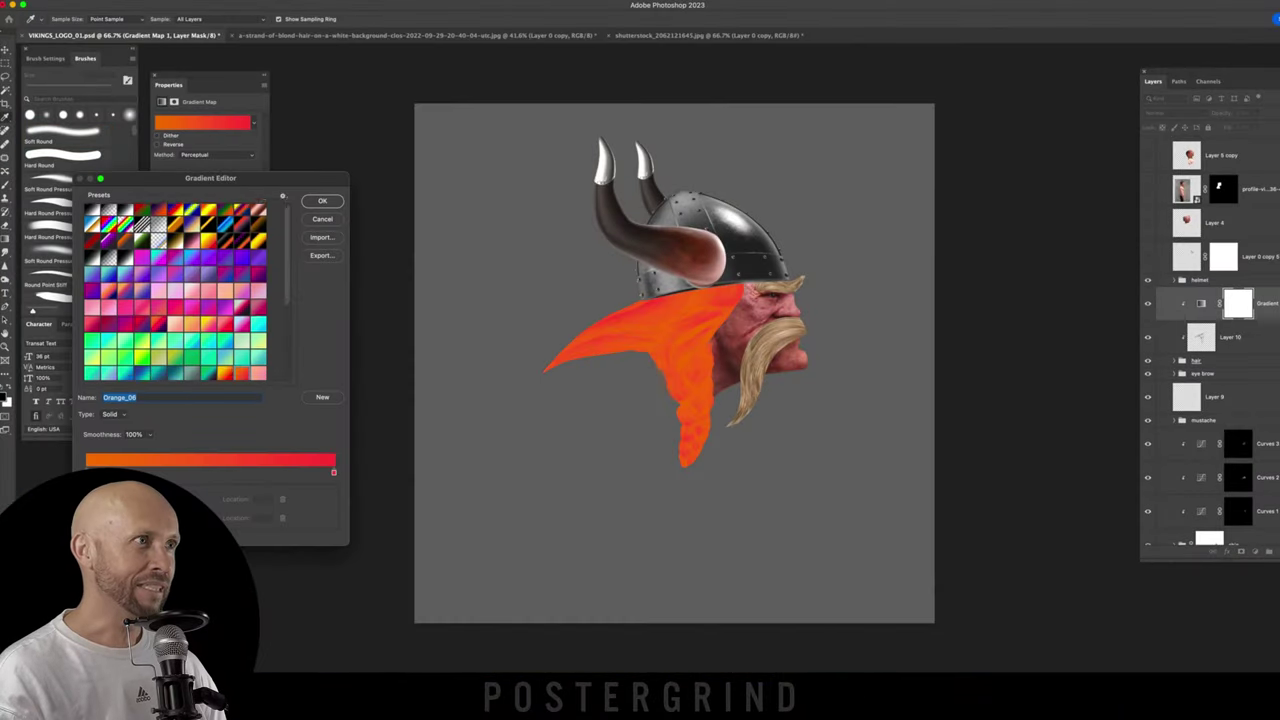
scroll(180, 290, "down", 1)
left_click(150, 300)
key("Return")
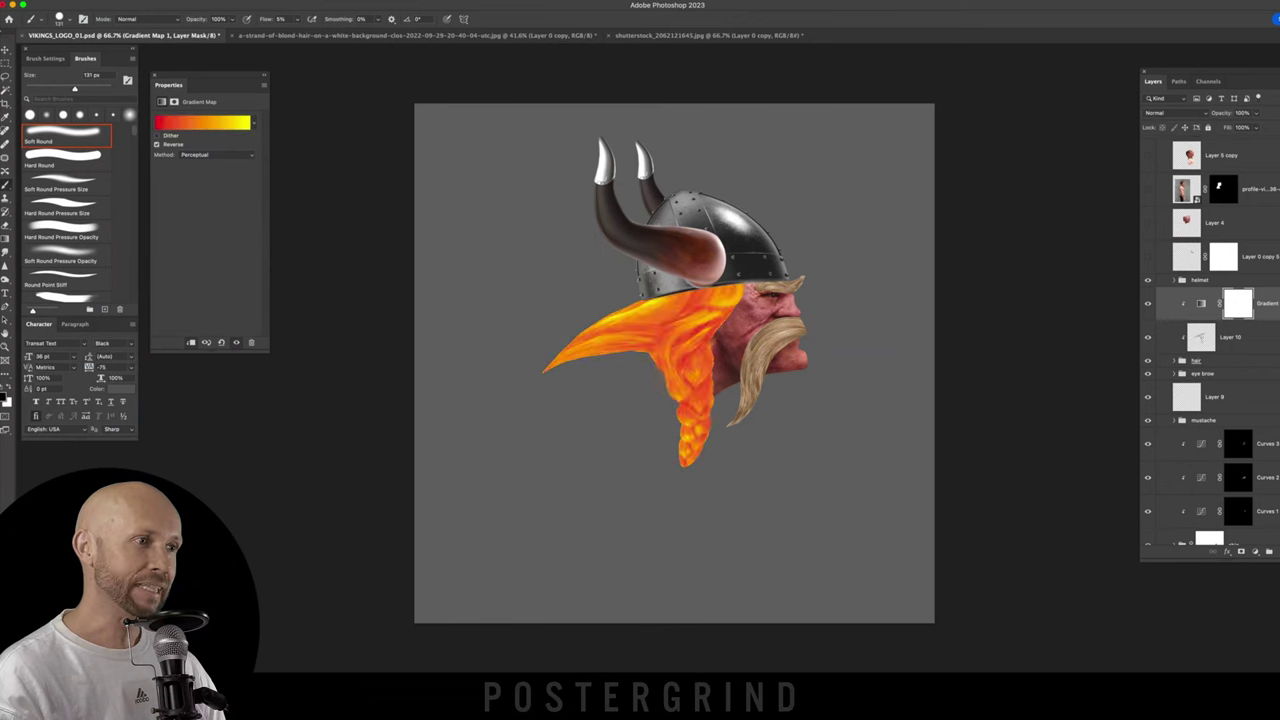
left_click(1165, 112)
left_click(1160, 258)
left_click_drag(1247, 113, 1246, 126)
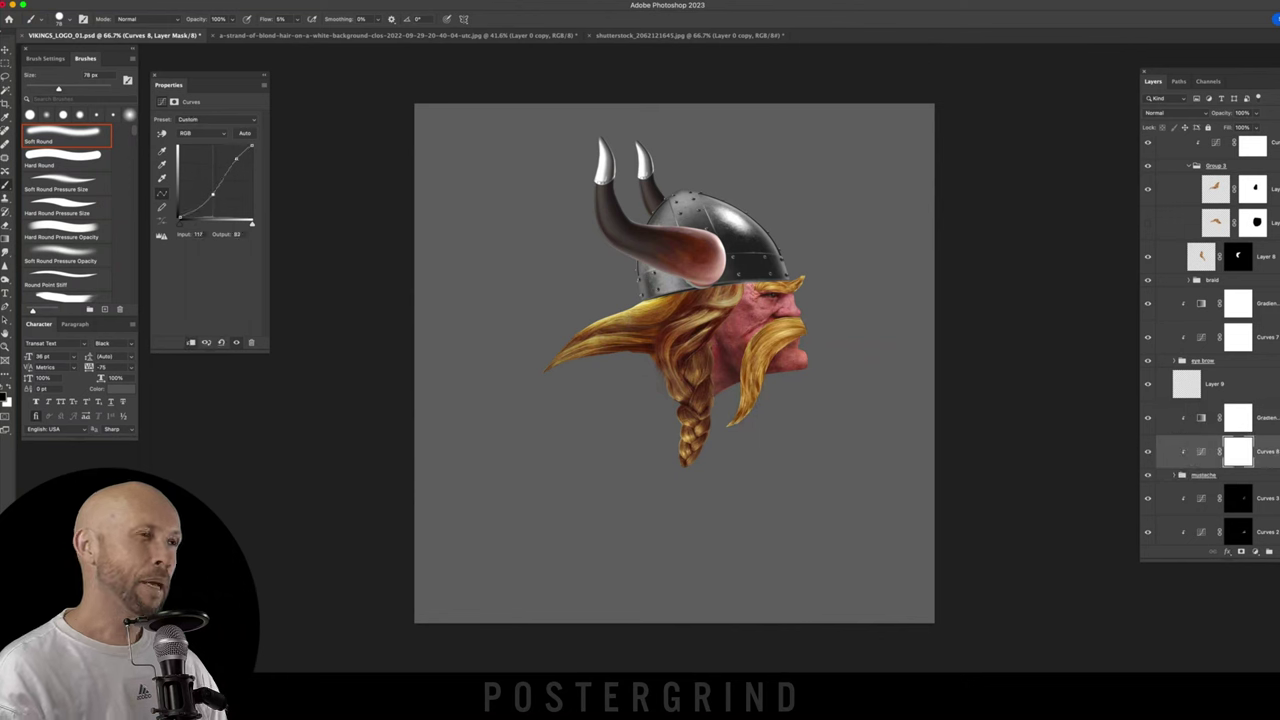
Step: Group the face layers and name the group FACE
scroll(1210, 330, "down", 5)
key("ctrl+g")
type("FACE")
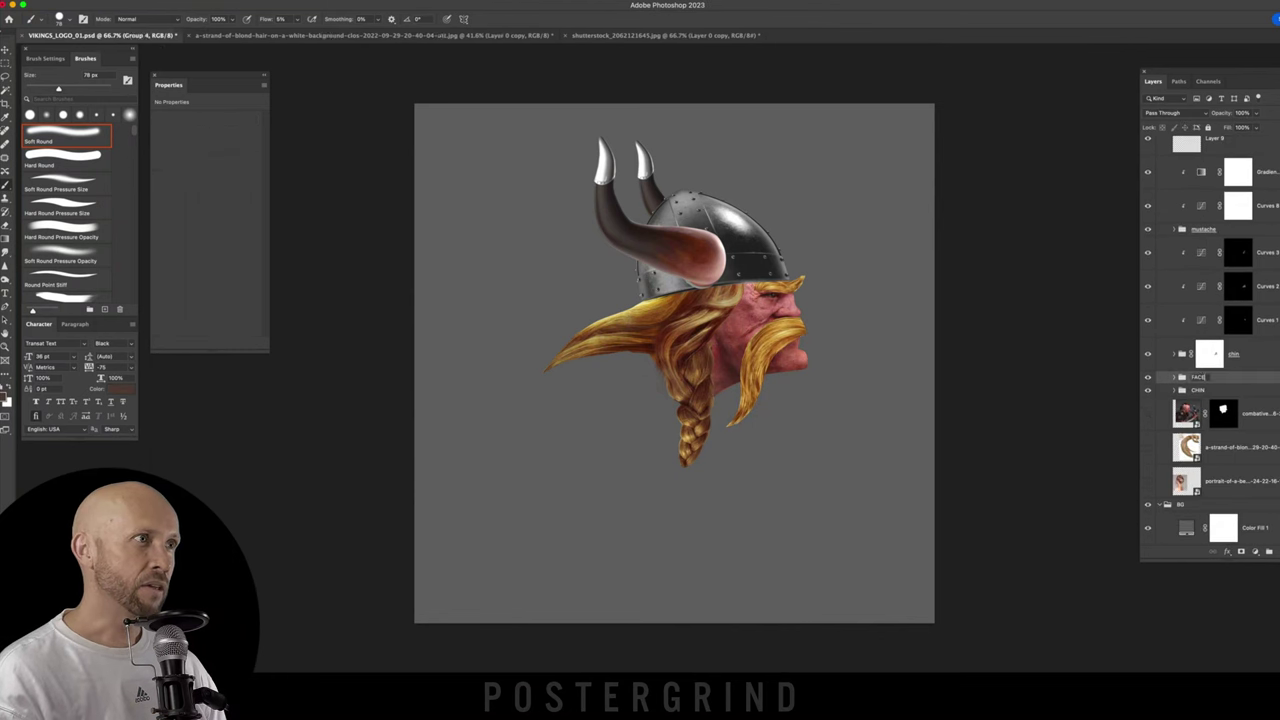